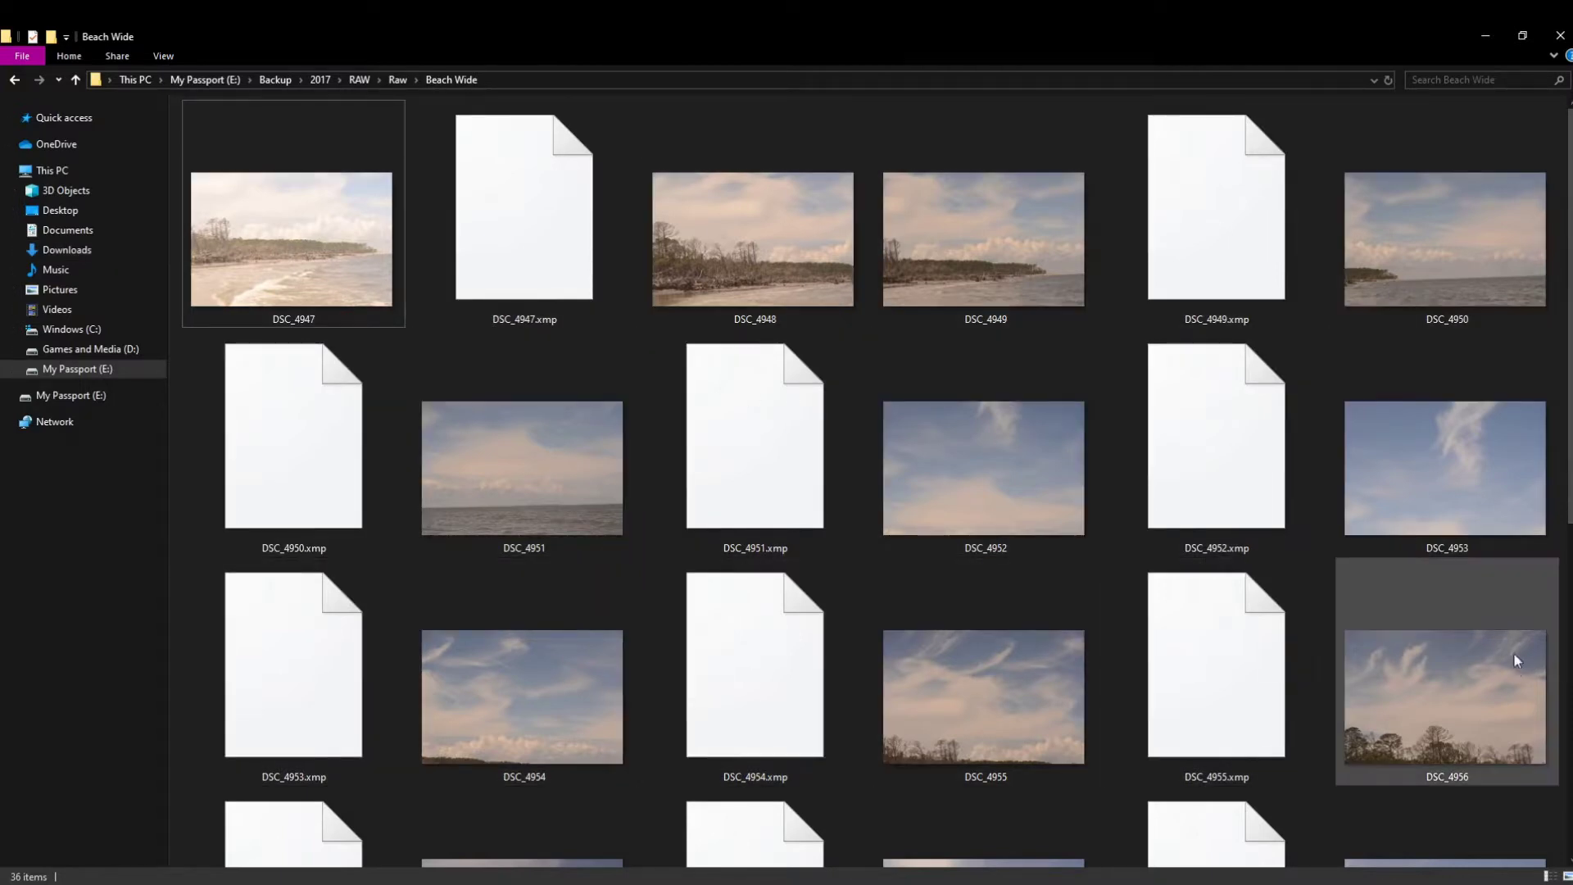
Look through the photos in the Beach Wide folder to review the shots for the panorama.
{"action": "scroll", "coordinate": [1561, 708], "scroll_direction": "down", "scroll_amount": 5}
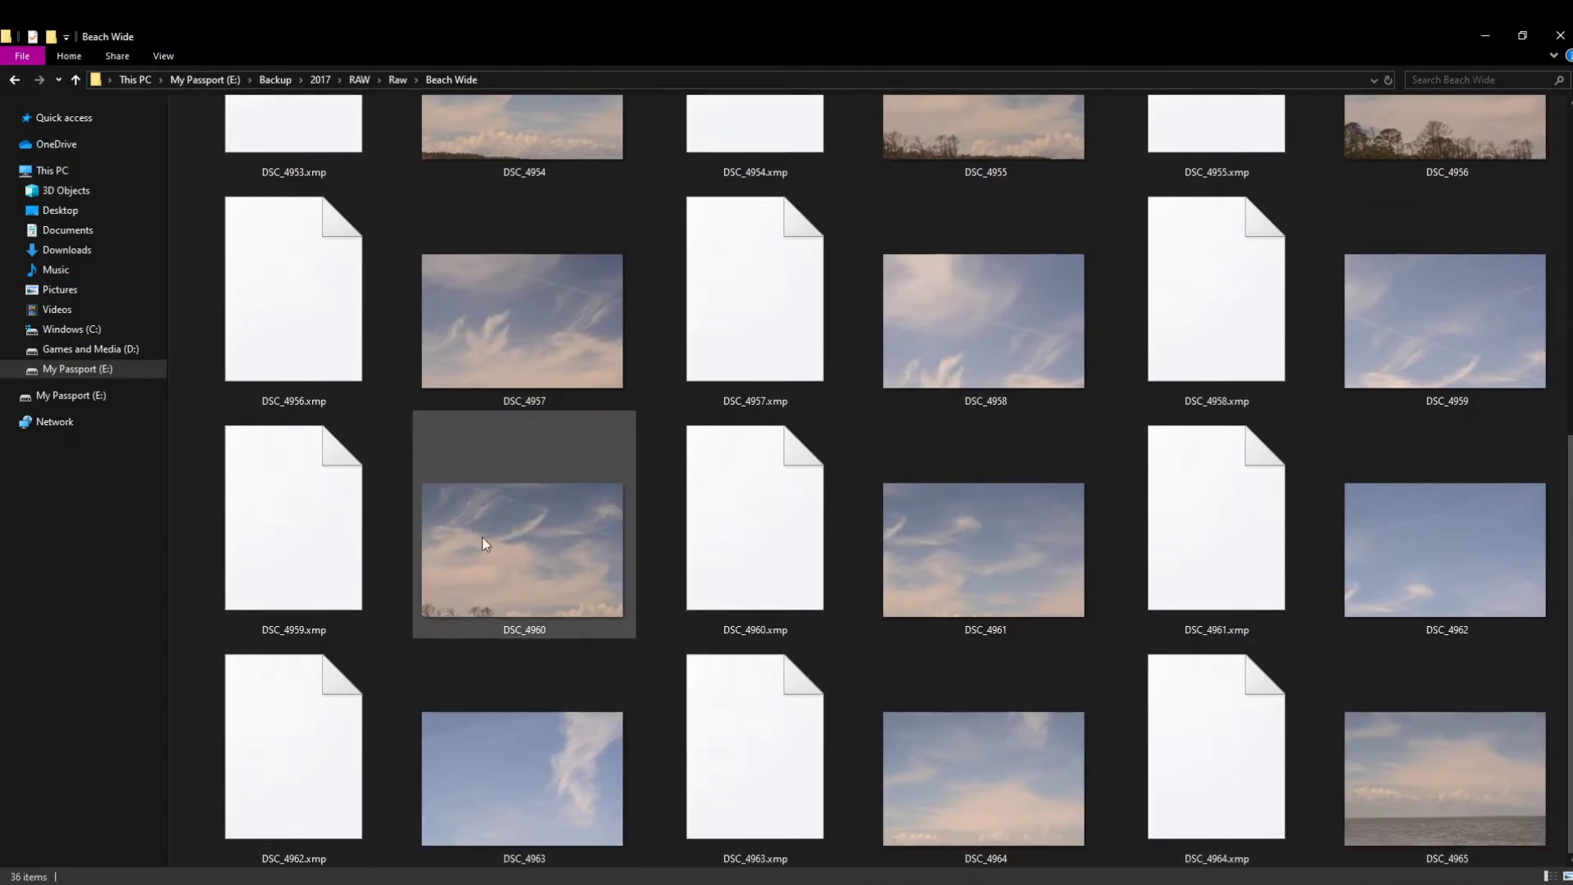
{"action": "scroll", "coordinate": [1569, 628], "scroll_direction": "up", "scroll_amount": 5}
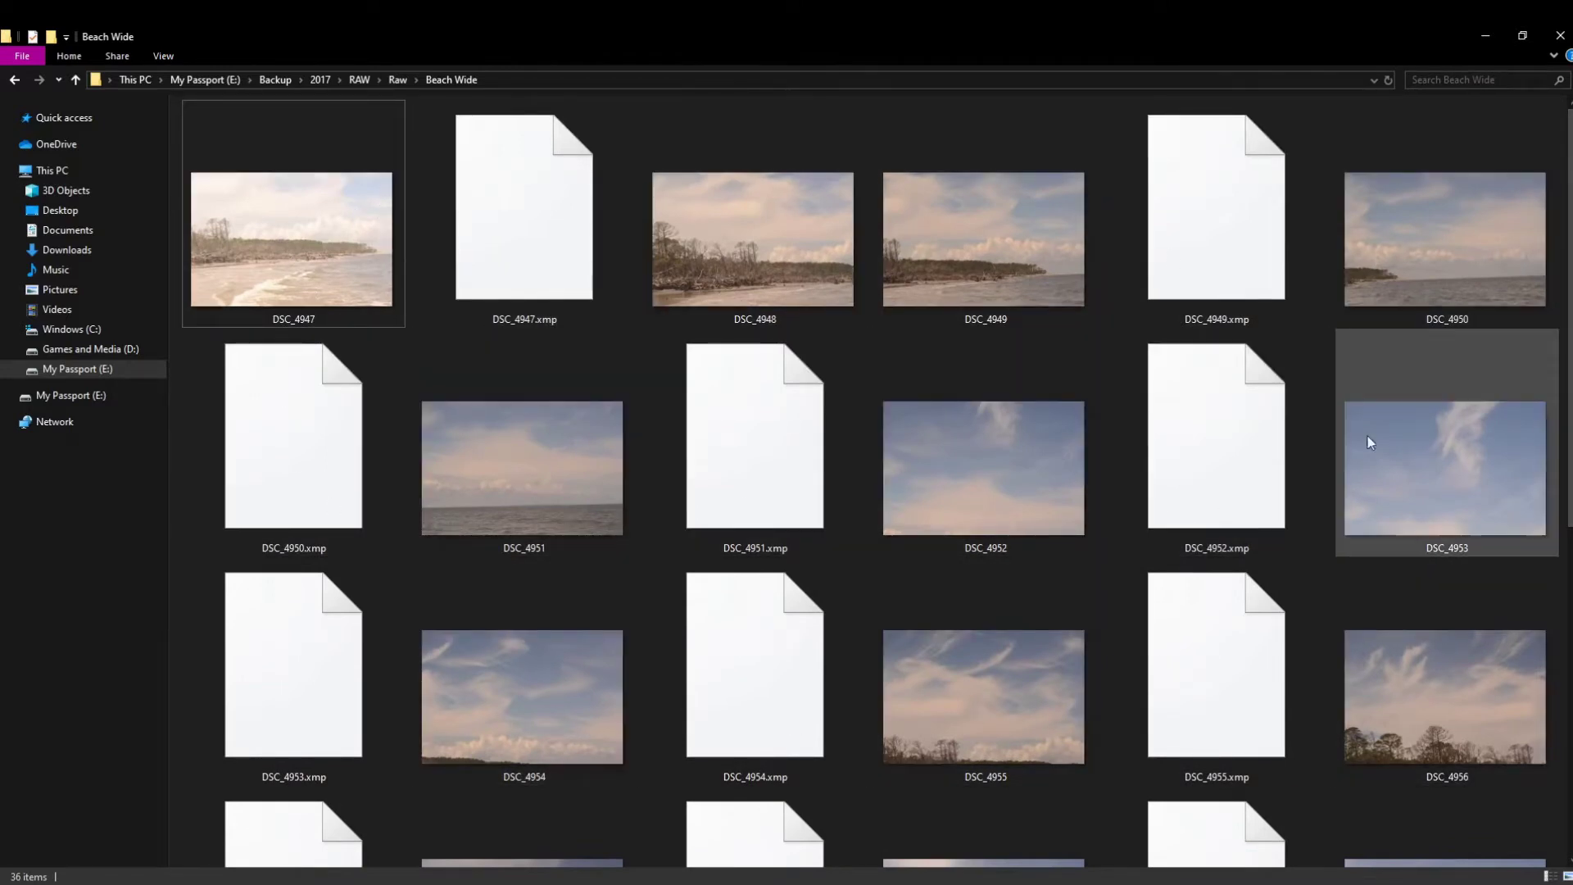
{"action": "left_click_drag", "start_coordinate": [1572, 408], "coordinate": [1572, 734]}
{"action": "scroll", "coordinate": [874, 480], "scroll_direction": "up", "scroll_amount": 5}
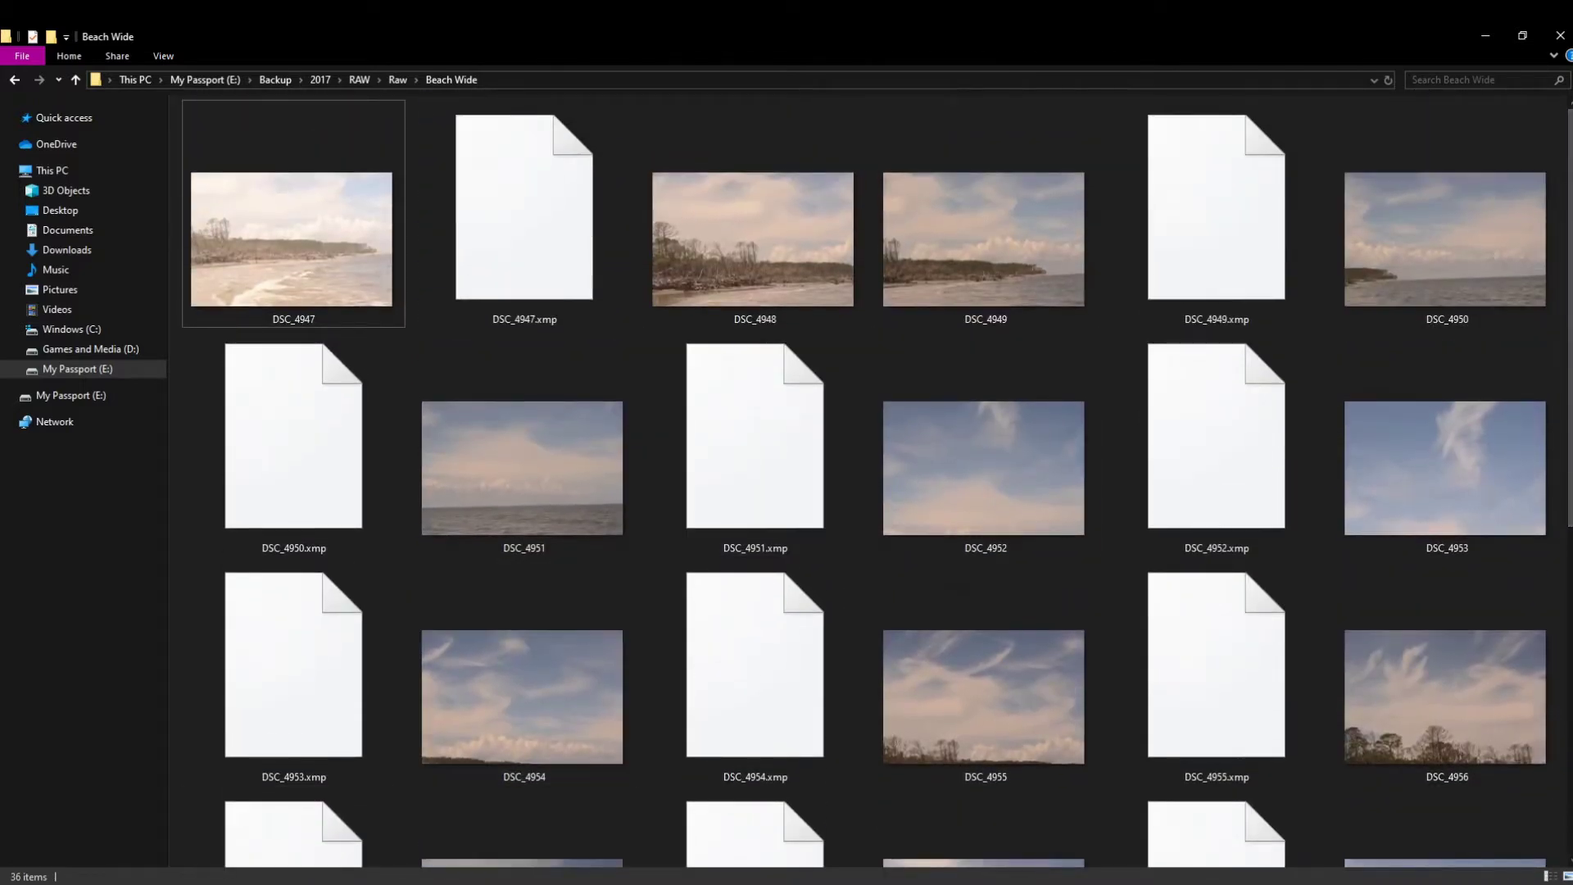
Switch to Photoshop and start the Photomerge automation.
{"action": "left_click", "coordinate": [352, 781]}
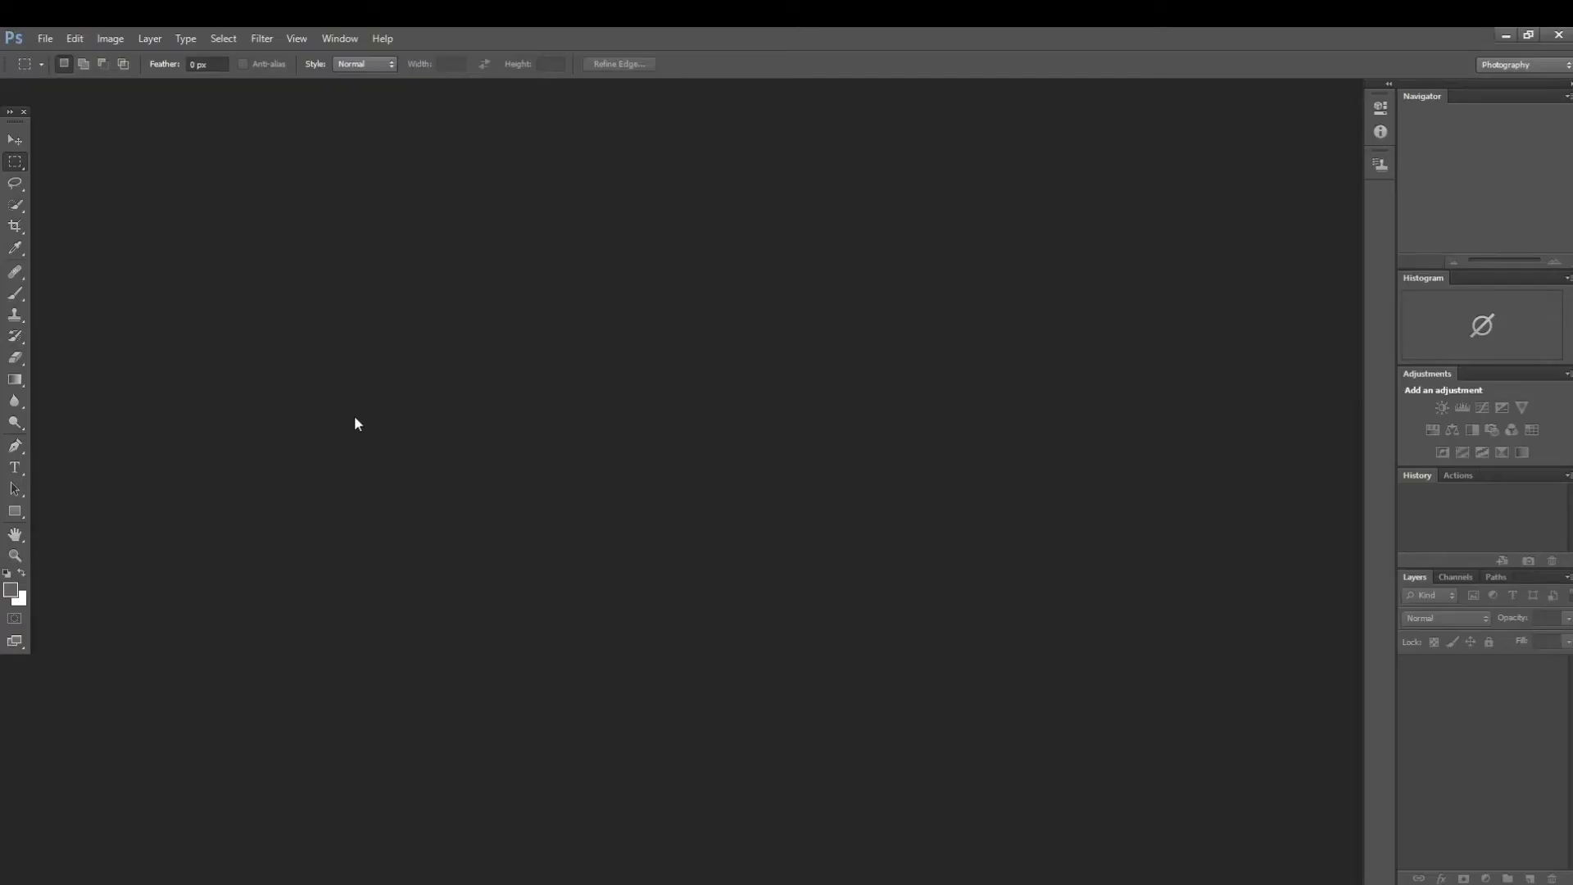
{"action": "left_click", "coordinate": [46, 38]}
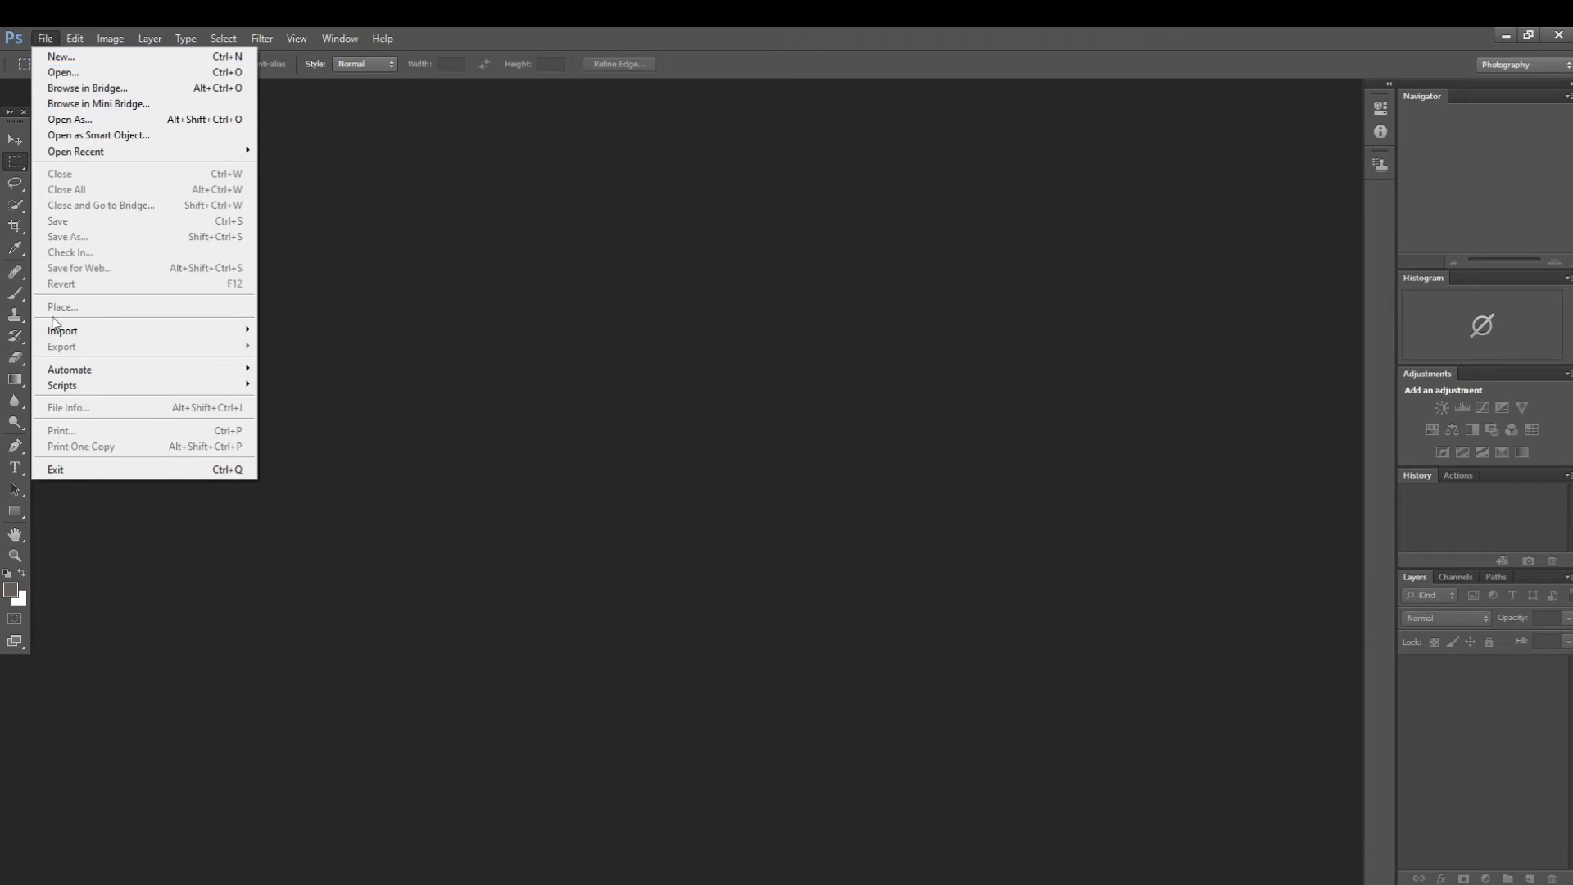
{"action": "mouse_move", "coordinate": [215, 372]}
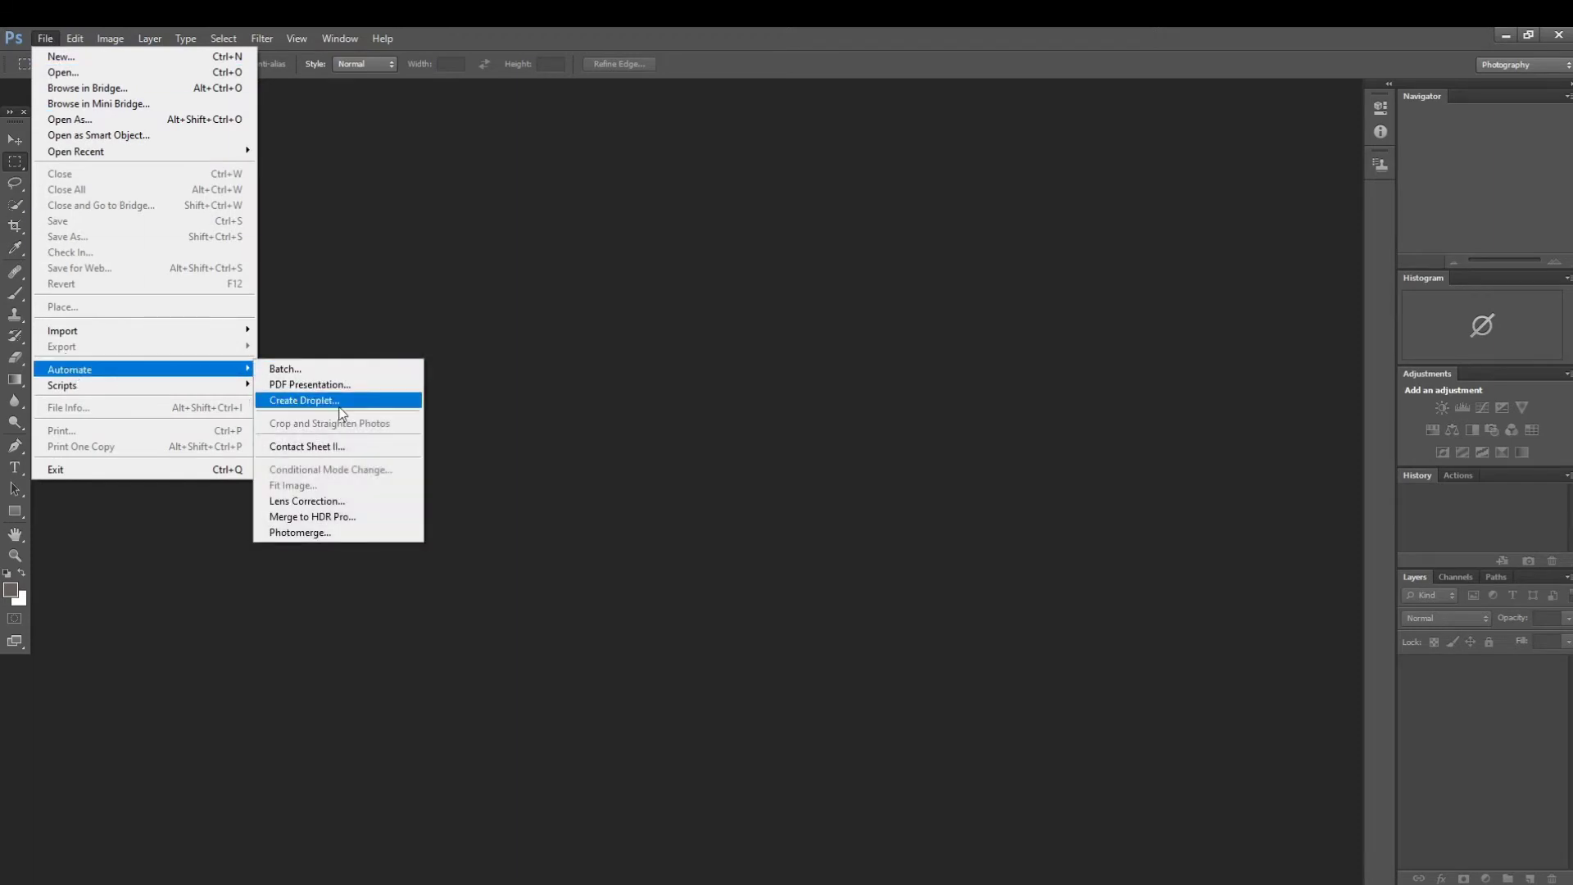
{"action": "left_click", "coordinate": [317, 535]}
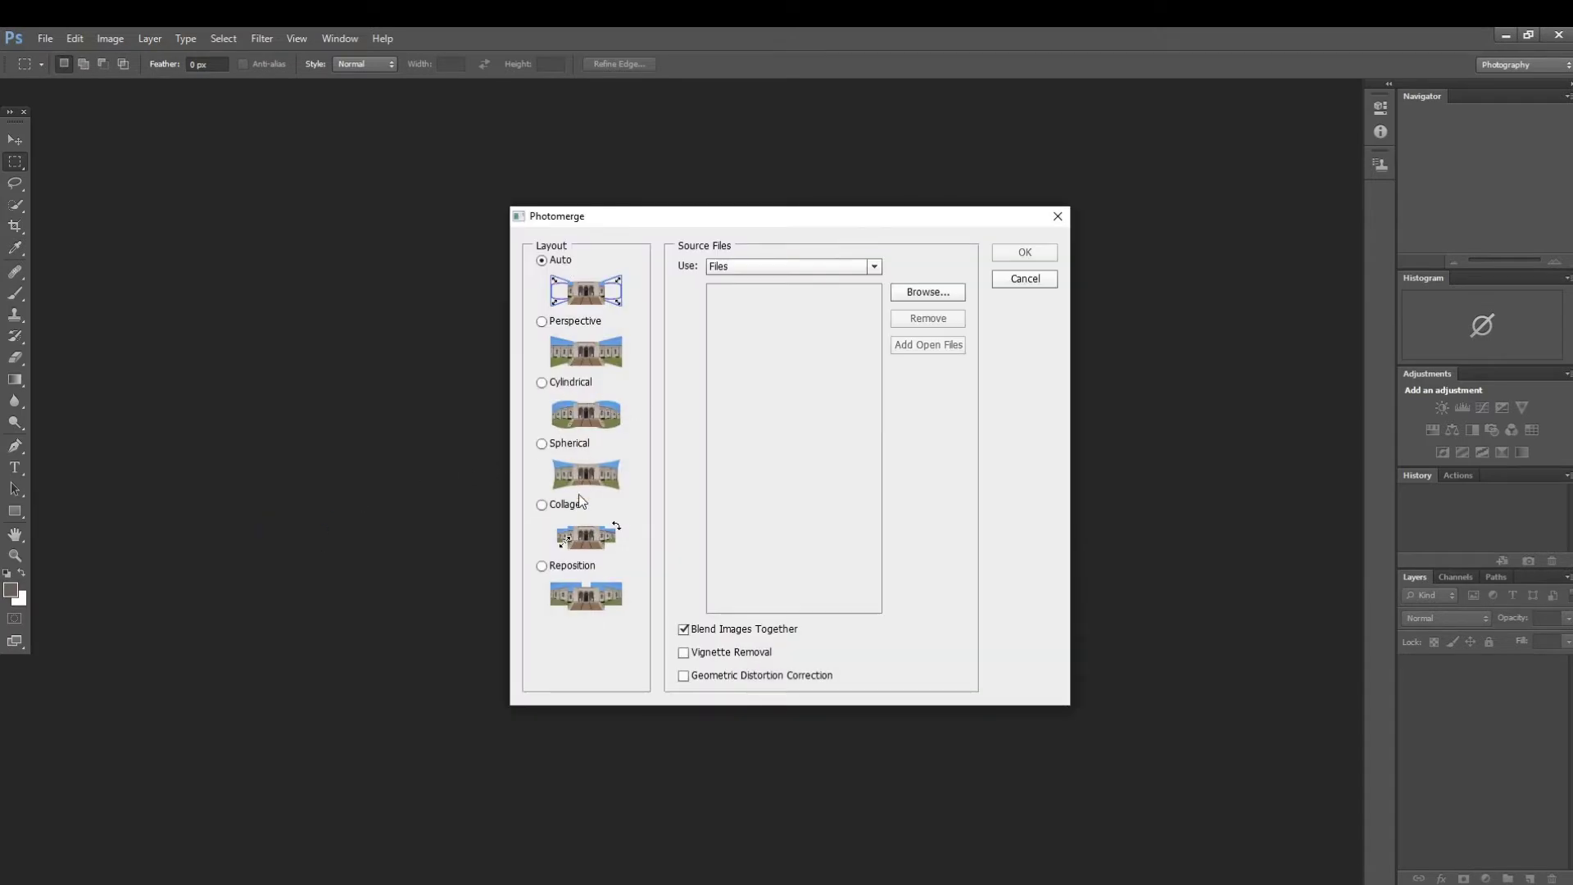
Add the raw photos DSC_4947 through DSC_4965, without the .xmp files, as source files and run the merge.
{"action": "left_click", "coordinate": [929, 291]}
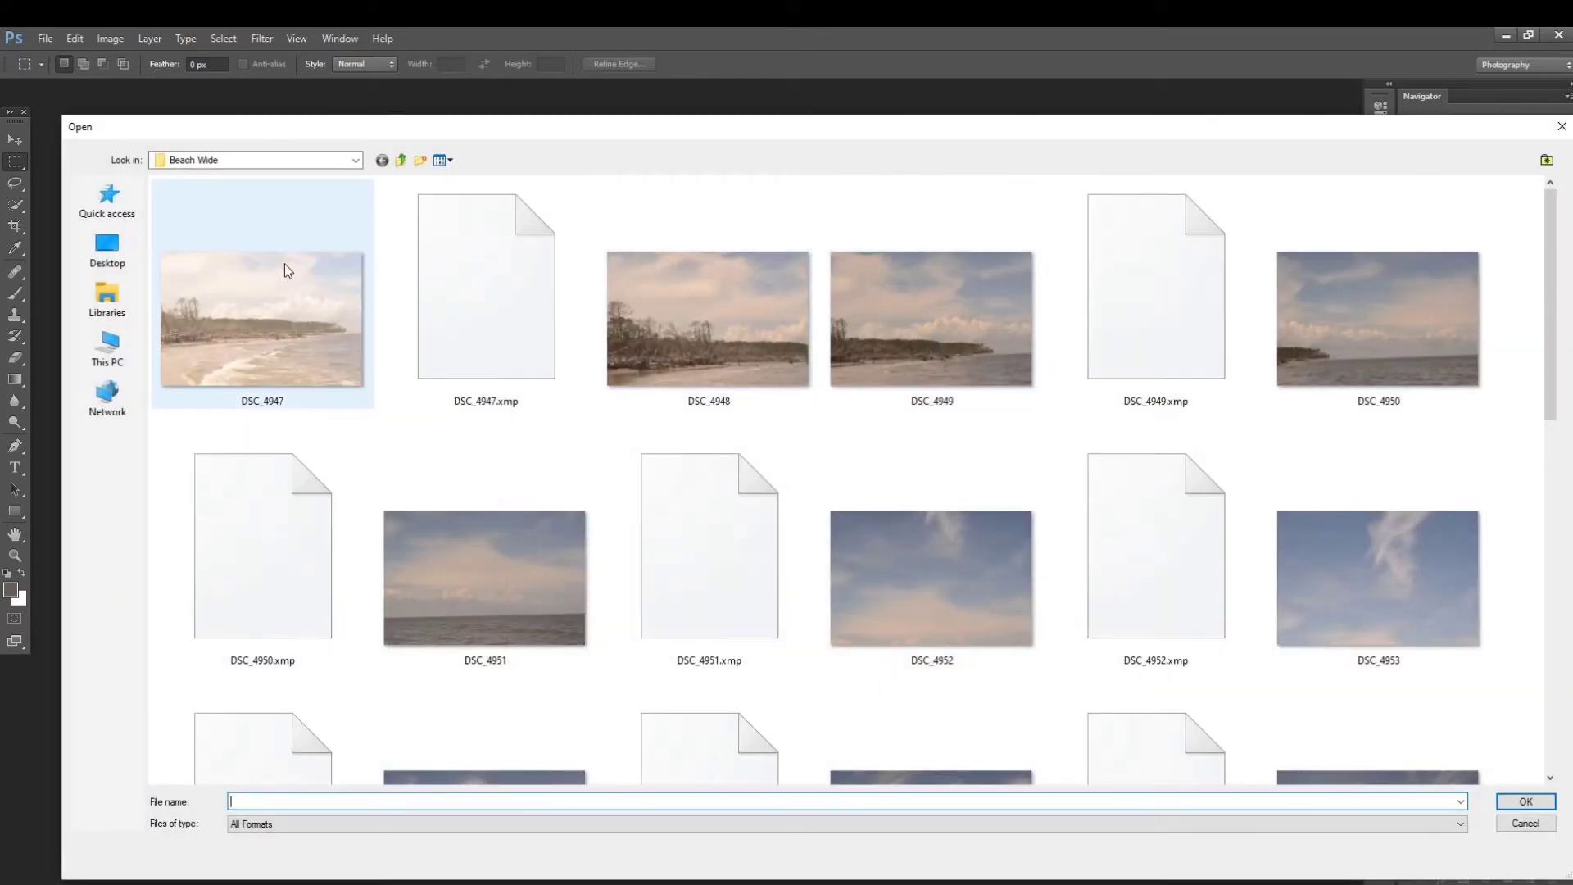
{"action": "left_click", "coordinate": [277, 309]}
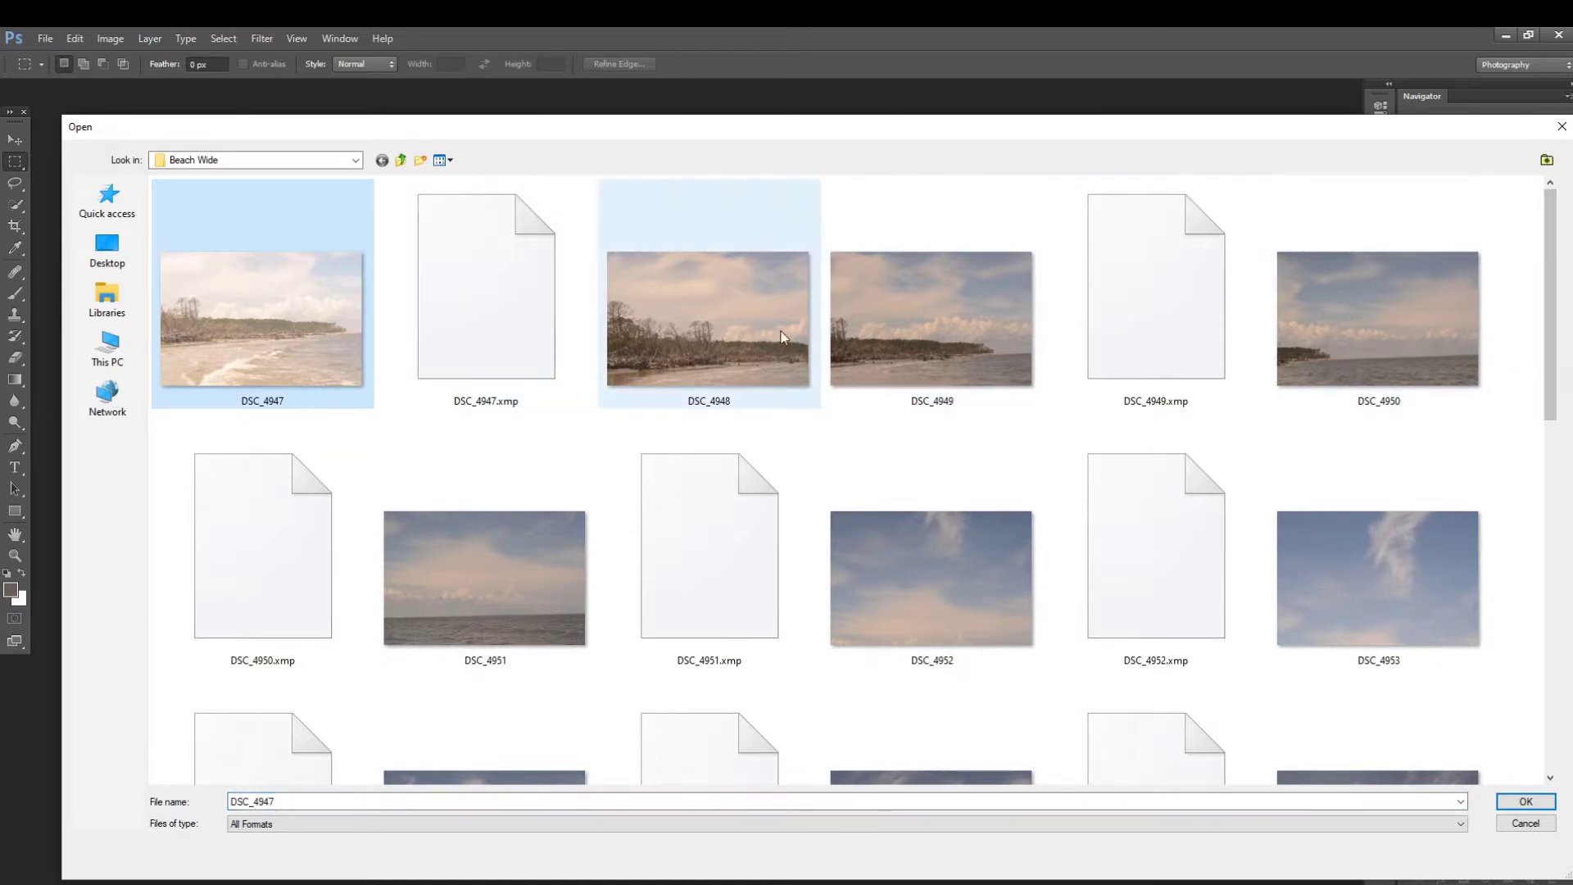
{"action": "left_click", "coordinate": [708, 320], "text": "ctrl"}
{"action": "left_click", "coordinate": [932, 319], "text": "ctrl"}
{"action": "left_click", "coordinate": [1299, 316], "text": "ctrl"}
{"action": "left_click", "coordinate": [486, 573], "text": "ctrl"}
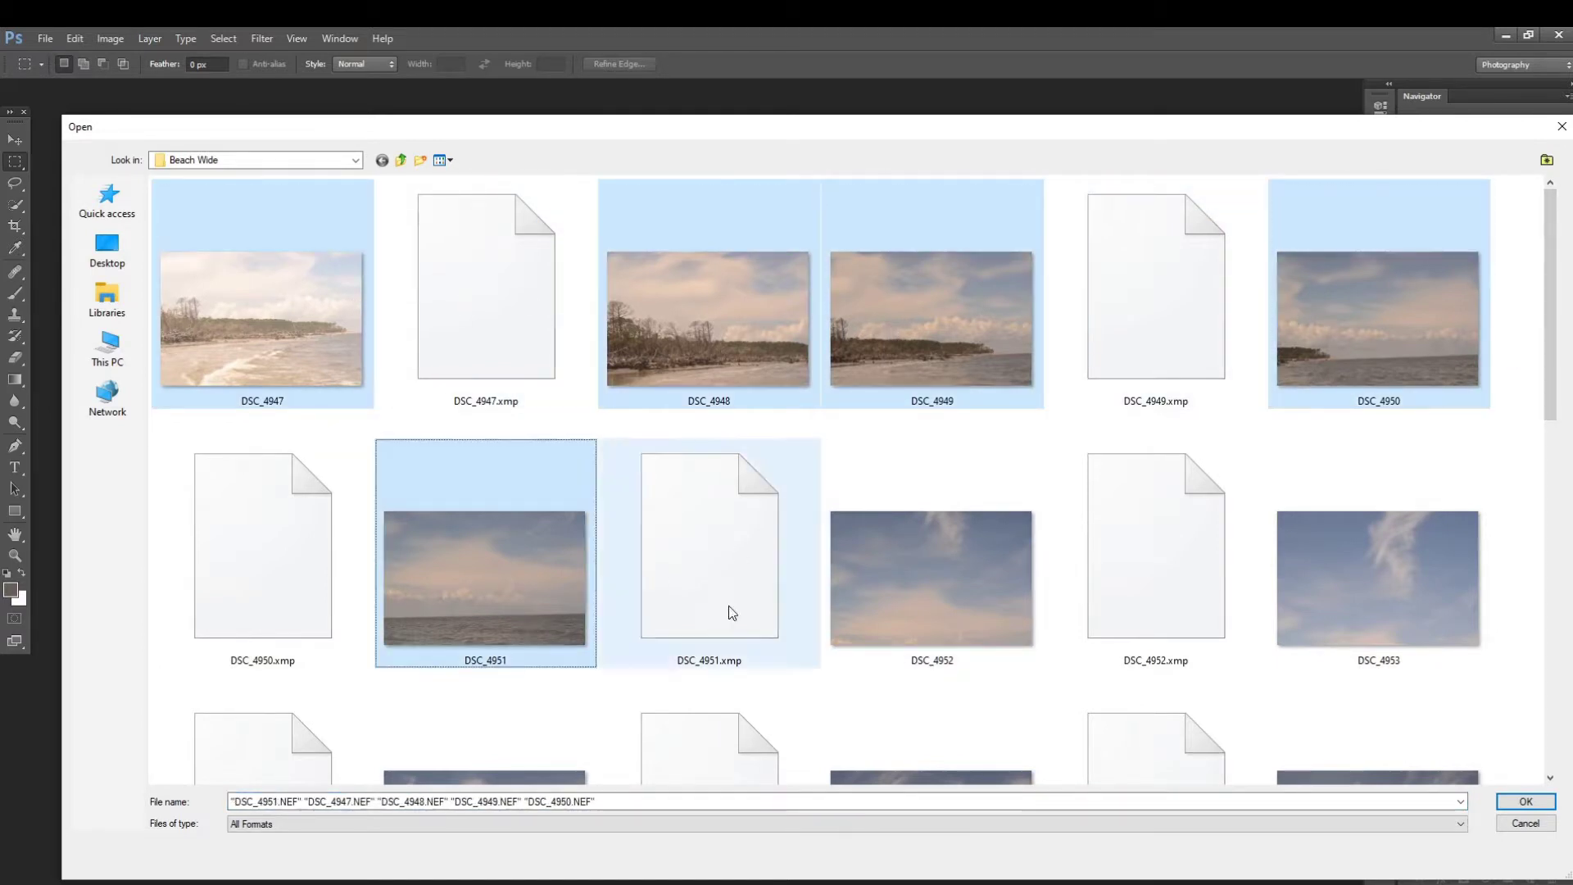
{"action": "left_click", "coordinate": [932, 574], "text": "ctrl"}
{"action": "left_click", "coordinate": [1298, 565], "text": "ctrl"}
{"action": "left_click_drag", "start_coordinate": [1551, 322], "coordinate": [1532, 494]}
{"action": "left_click", "coordinate": [544, 446], "text": "ctrl"}
{"action": "left_click", "coordinate": [910, 424], "text": "ctrl"}
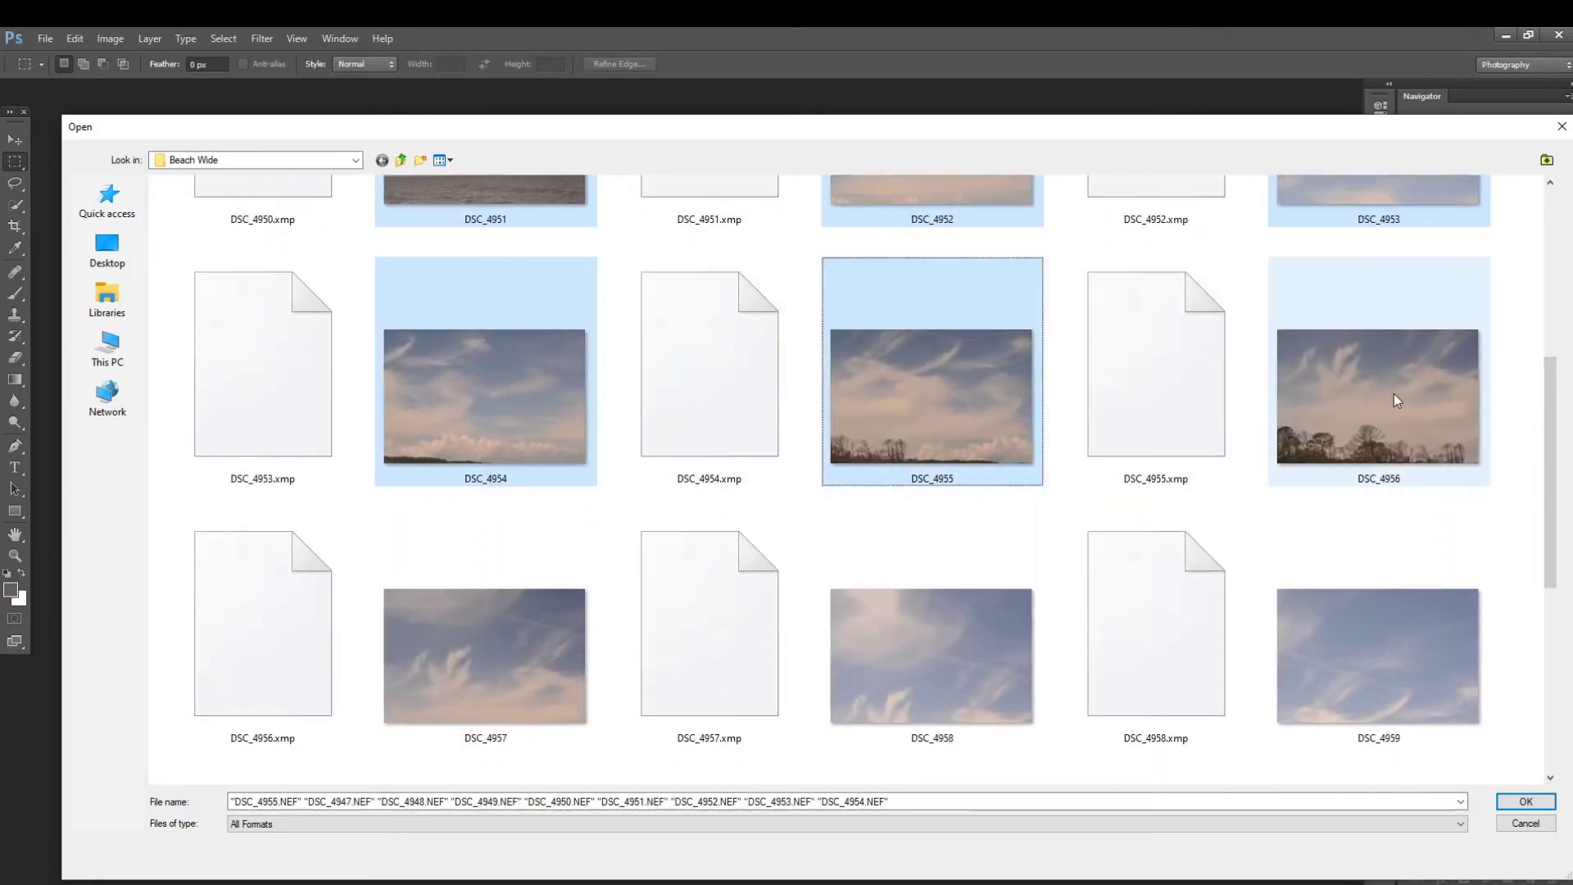
{"action": "left_click", "coordinate": [1396, 400], "text": "ctrl"}
{"action": "left_click", "coordinate": [447, 683], "text": "ctrl"}
{"action": "left_click", "coordinate": [955, 646], "text": "ctrl"}
{"action": "left_click", "coordinate": [1288, 635], "text": "ctrl"}
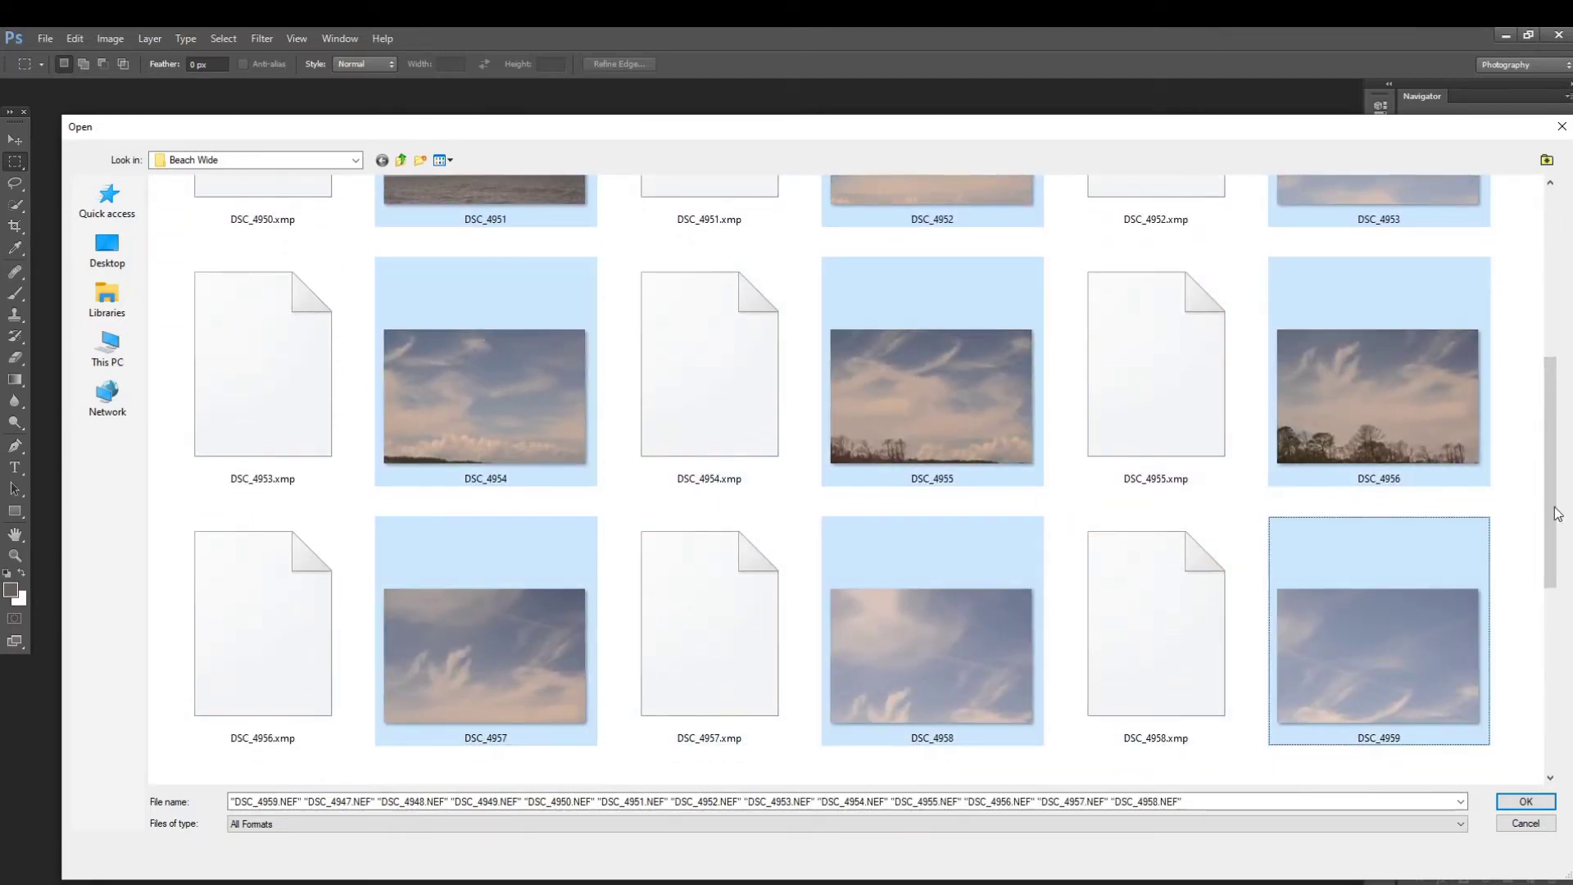
{"action": "left_click_drag", "start_coordinate": [1559, 514], "coordinate": [1559, 696]}
{"action": "left_click", "coordinate": [524, 469], "text": "ctrl"}
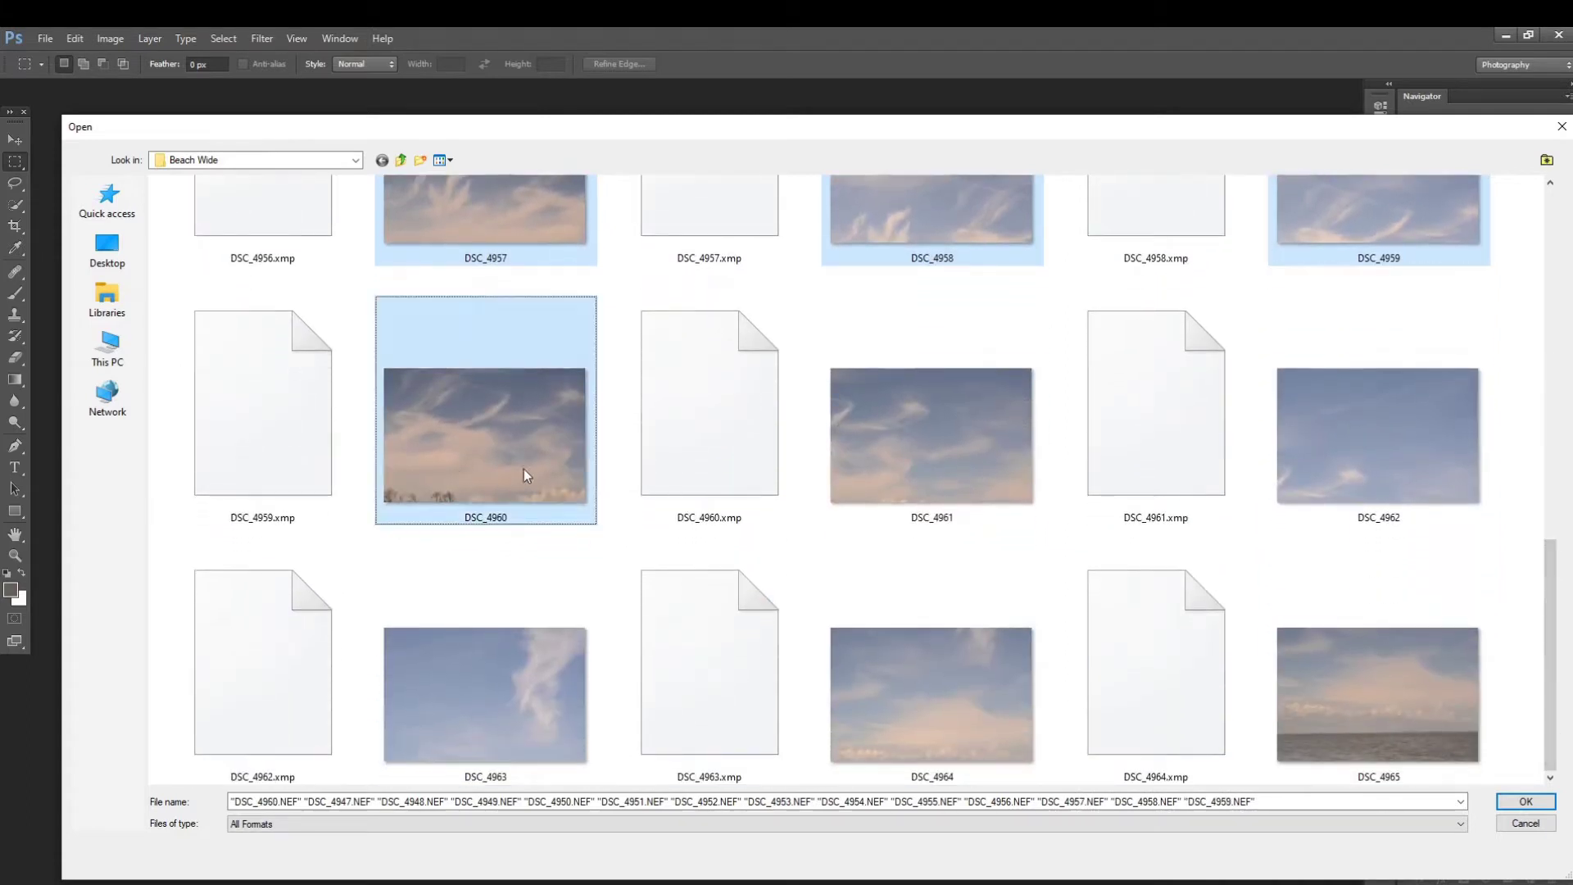
{"action": "left_click", "coordinate": [967, 442], "text": "ctrl"}
{"action": "left_click", "coordinate": [1352, 435], "text": "ctrl"}
{"action": "left_click", "coordinate": [538, 667], "text": "ctrl"}
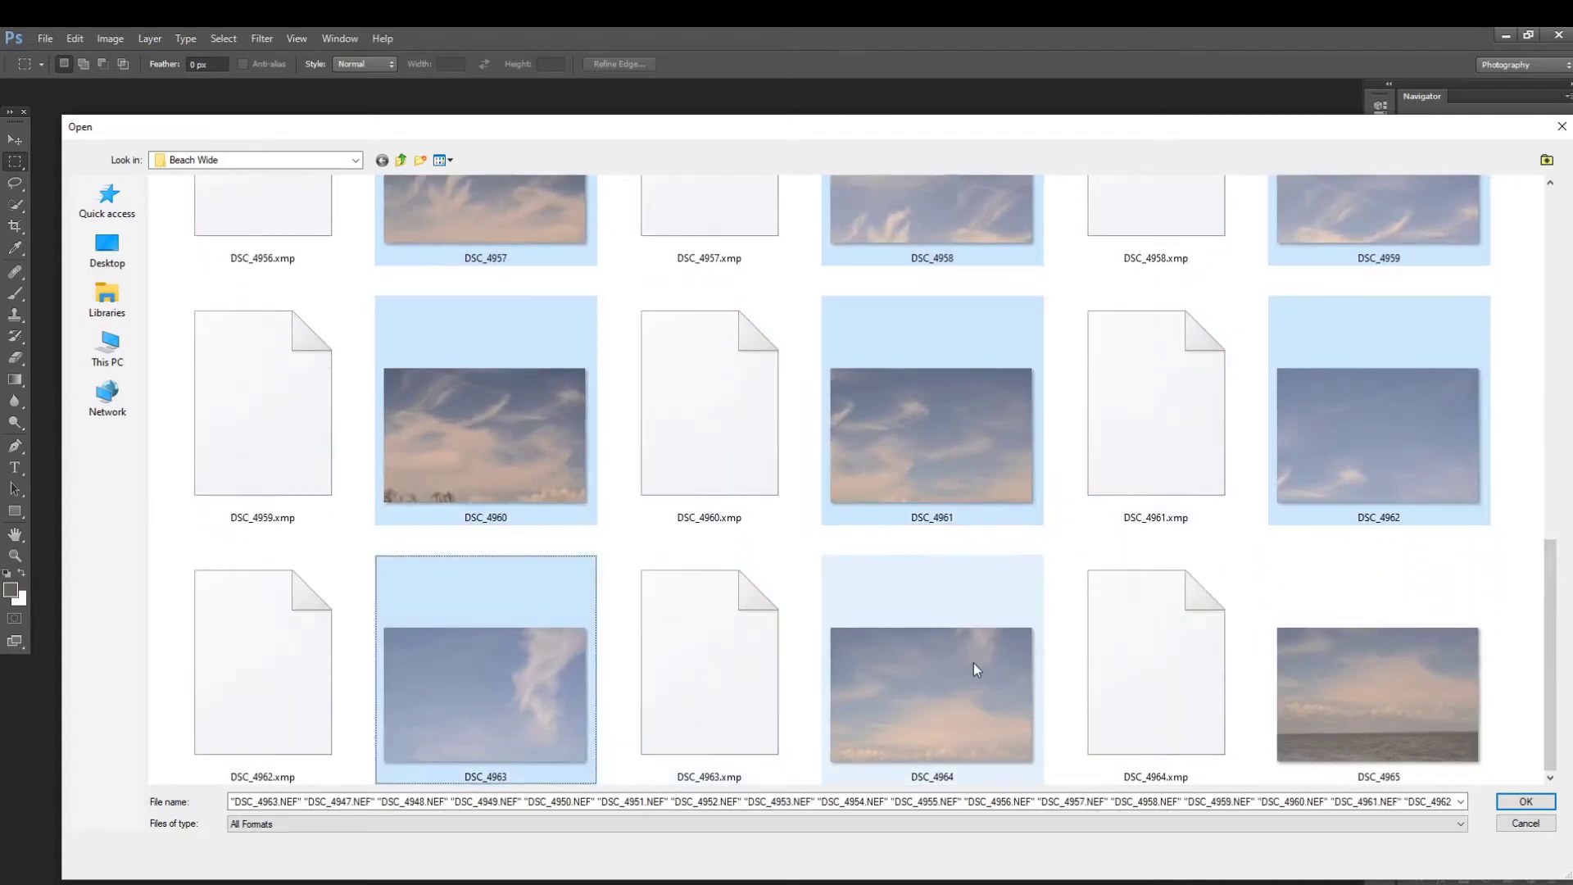
{"action": "left_click", "coordinate": [980, 664], "text": "ctrl"}
{"action": "left_click", "coordinate": [1387, 663], "text": "ctrl"}
{"action": "left_click", "coordinate": [1523, 801]}
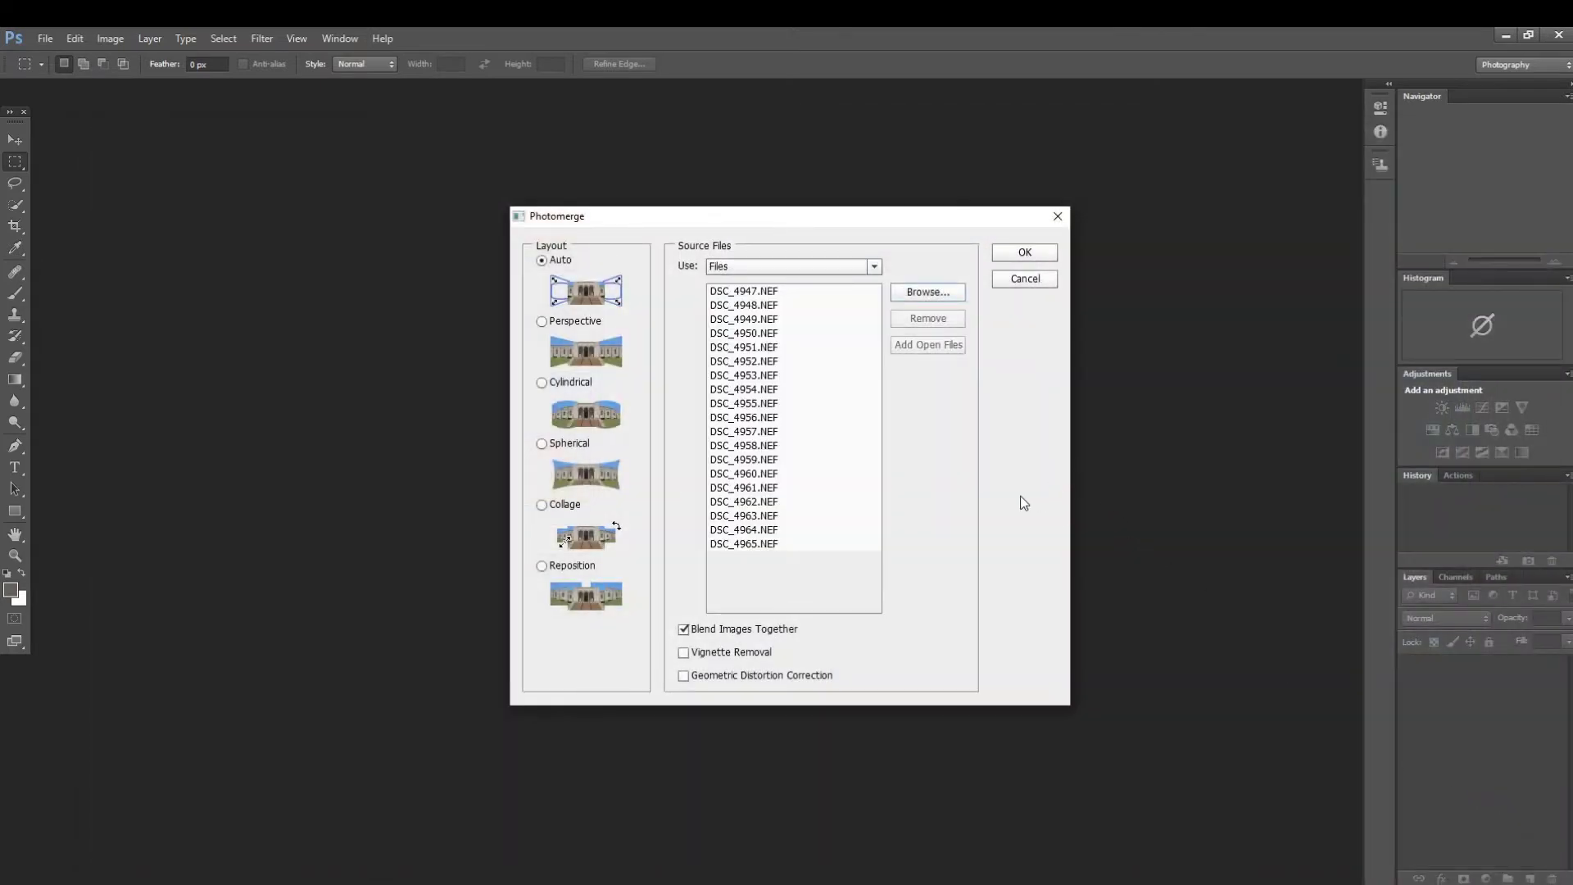
{"action": "left_click", "coordinate": [1029, 259]}
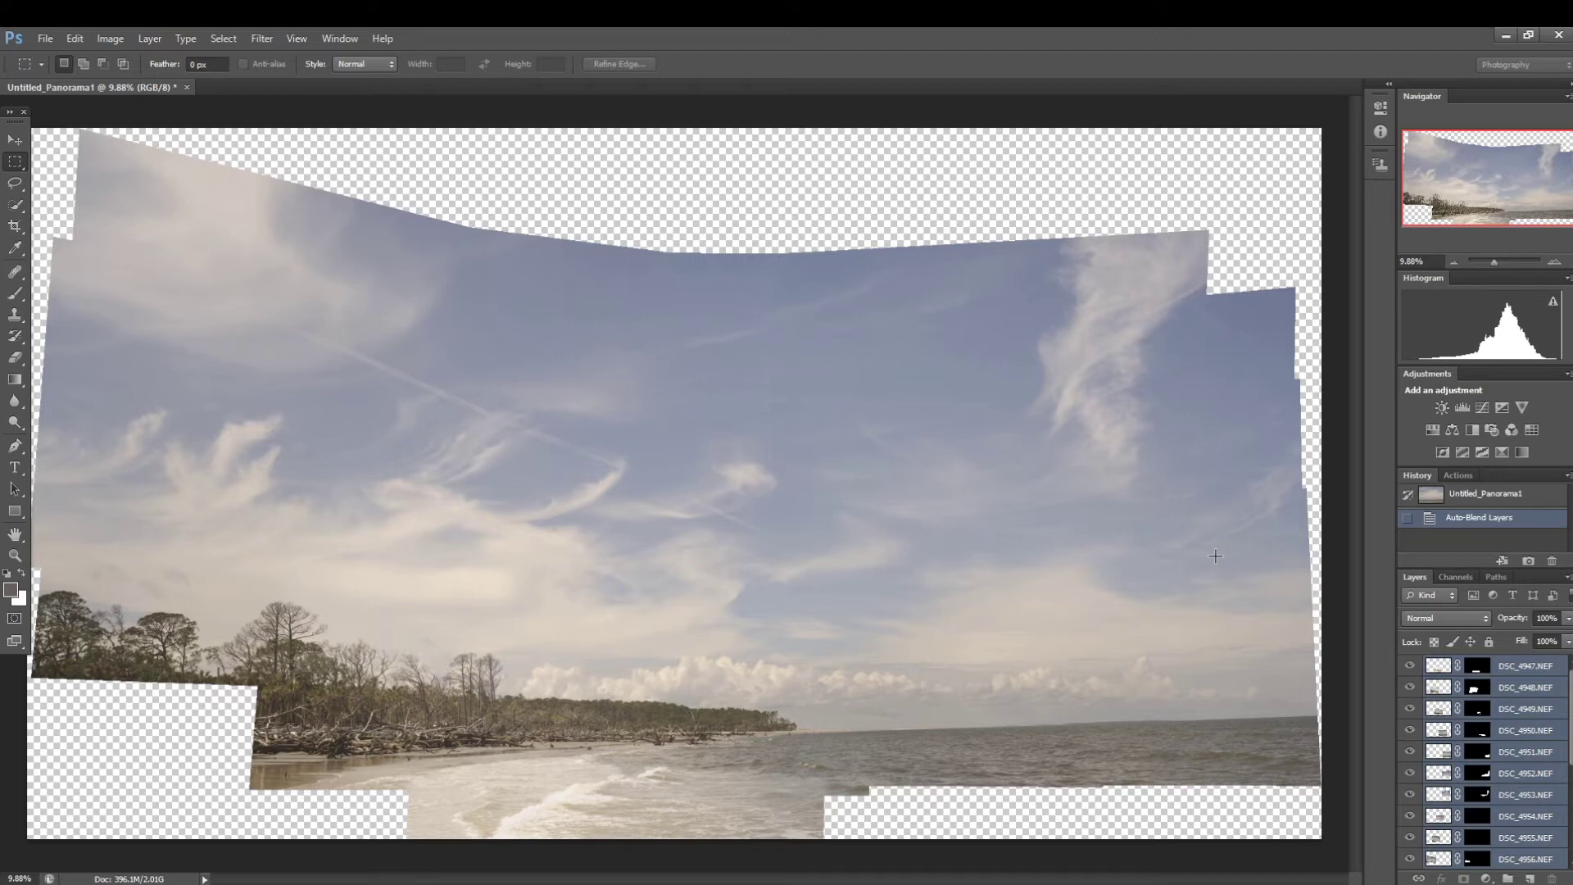
Flatten all the panorama's layers into a single background layer.
{"action": "key", "text": "ctrl+shift+e"}
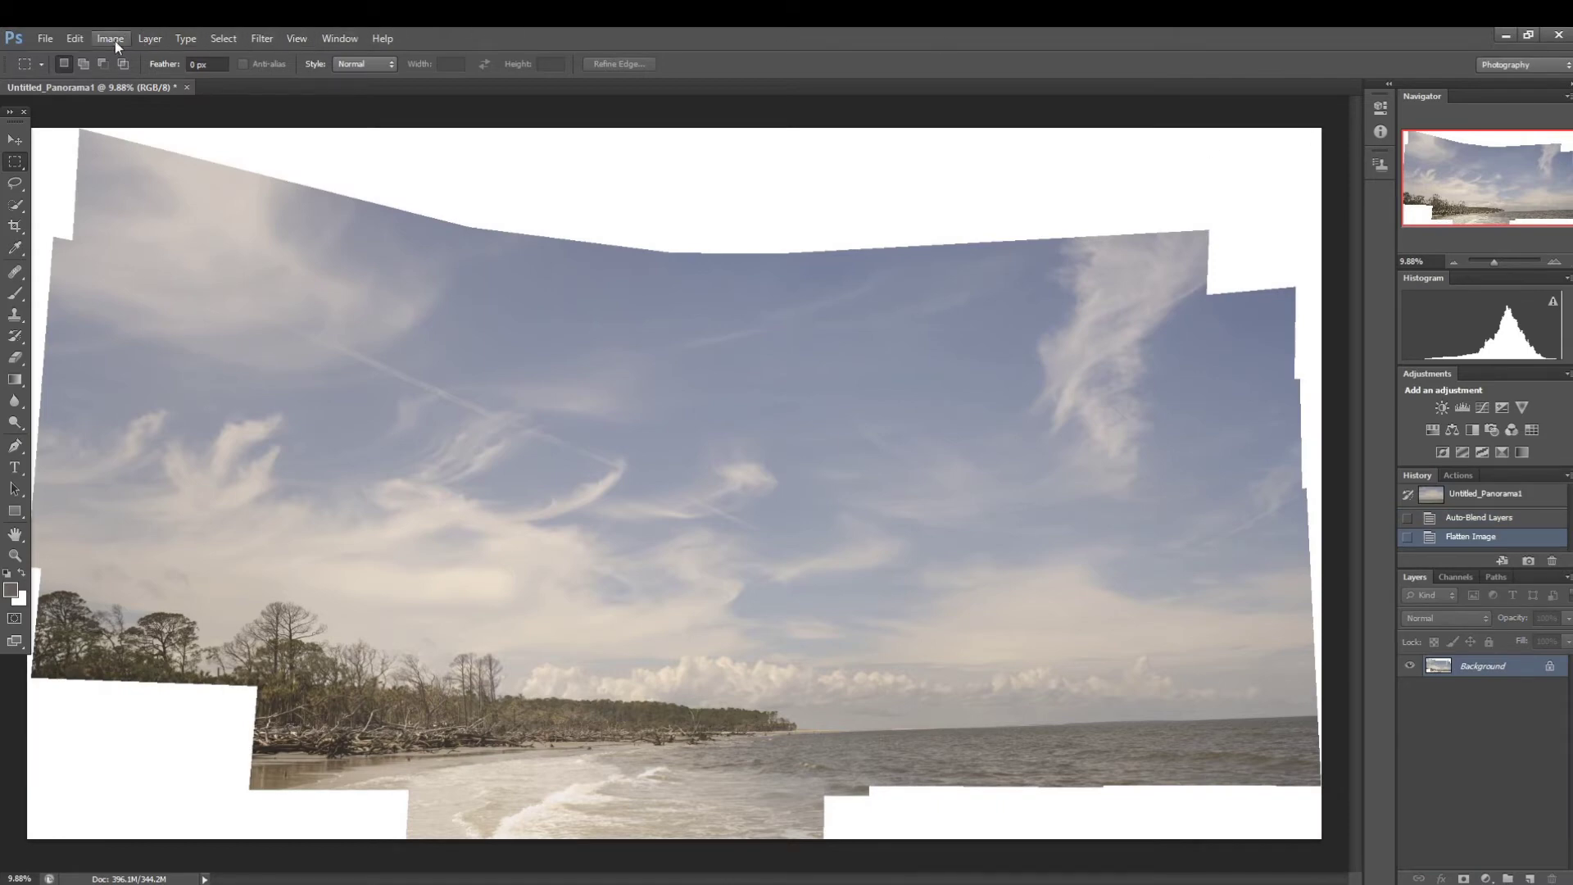
{"action": "left_click", "coordinate": [141, 37]}
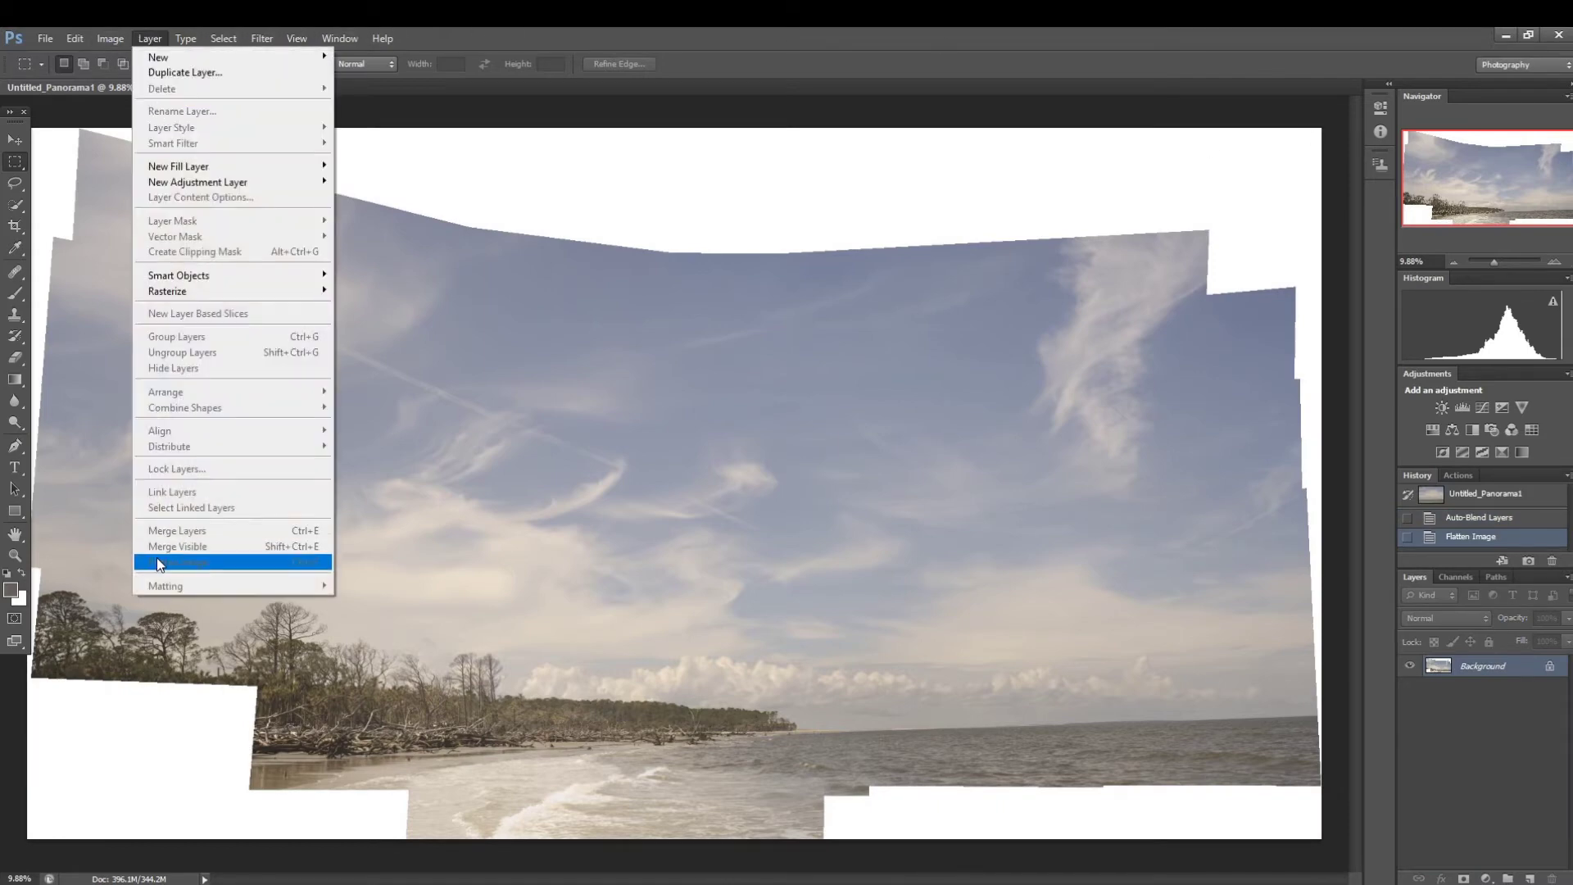
{"action": "right_click", "coordinate": [1485, 671]}
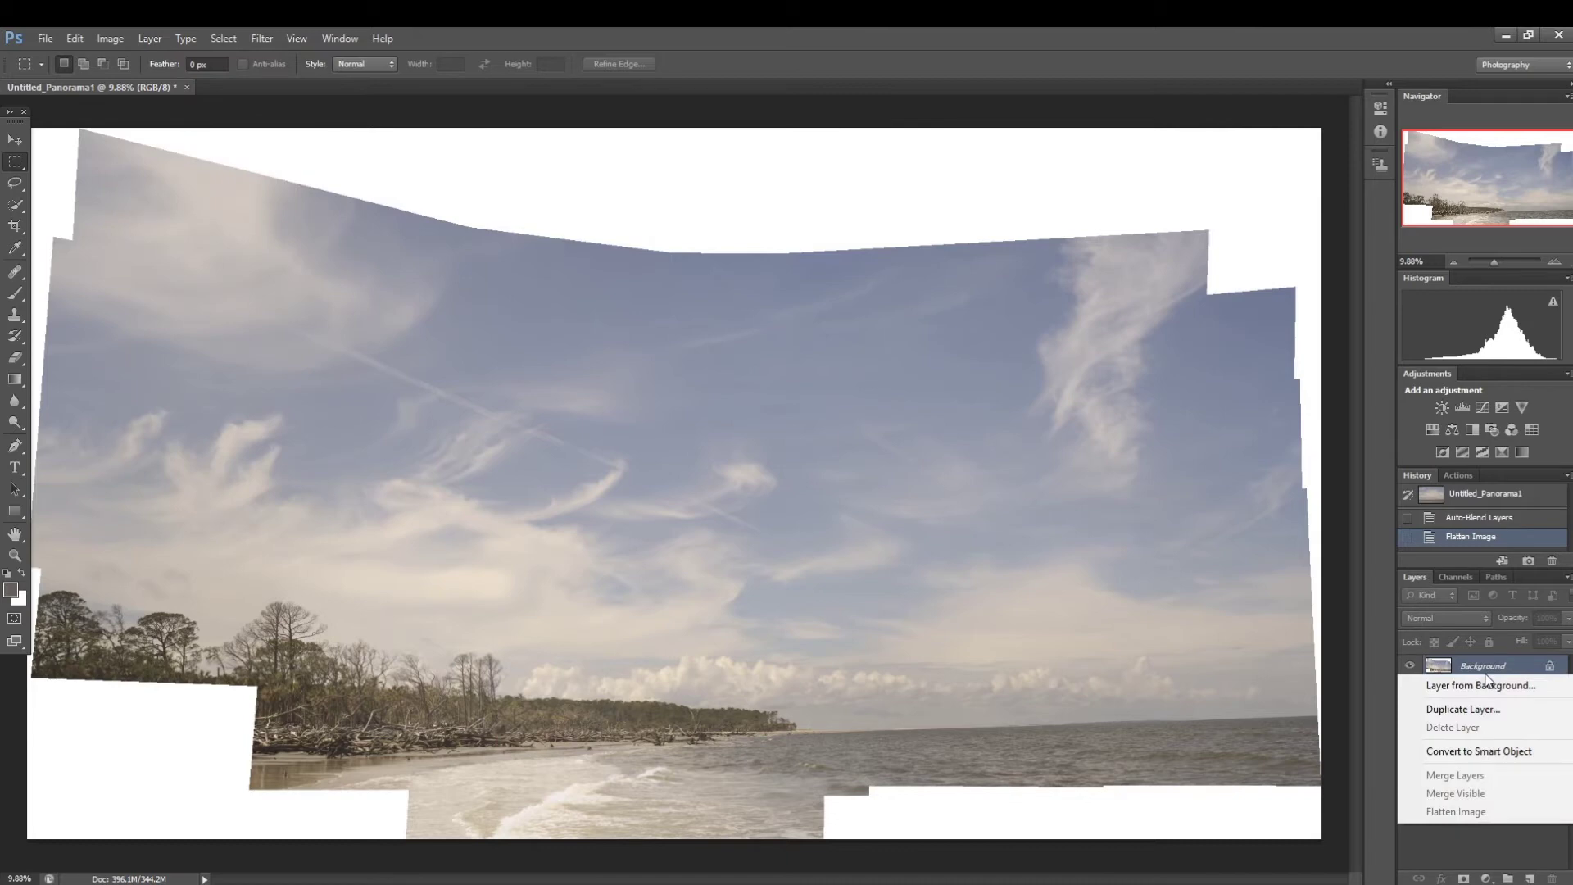
{"action": "left_click", "coordinate": [1465, 841]}
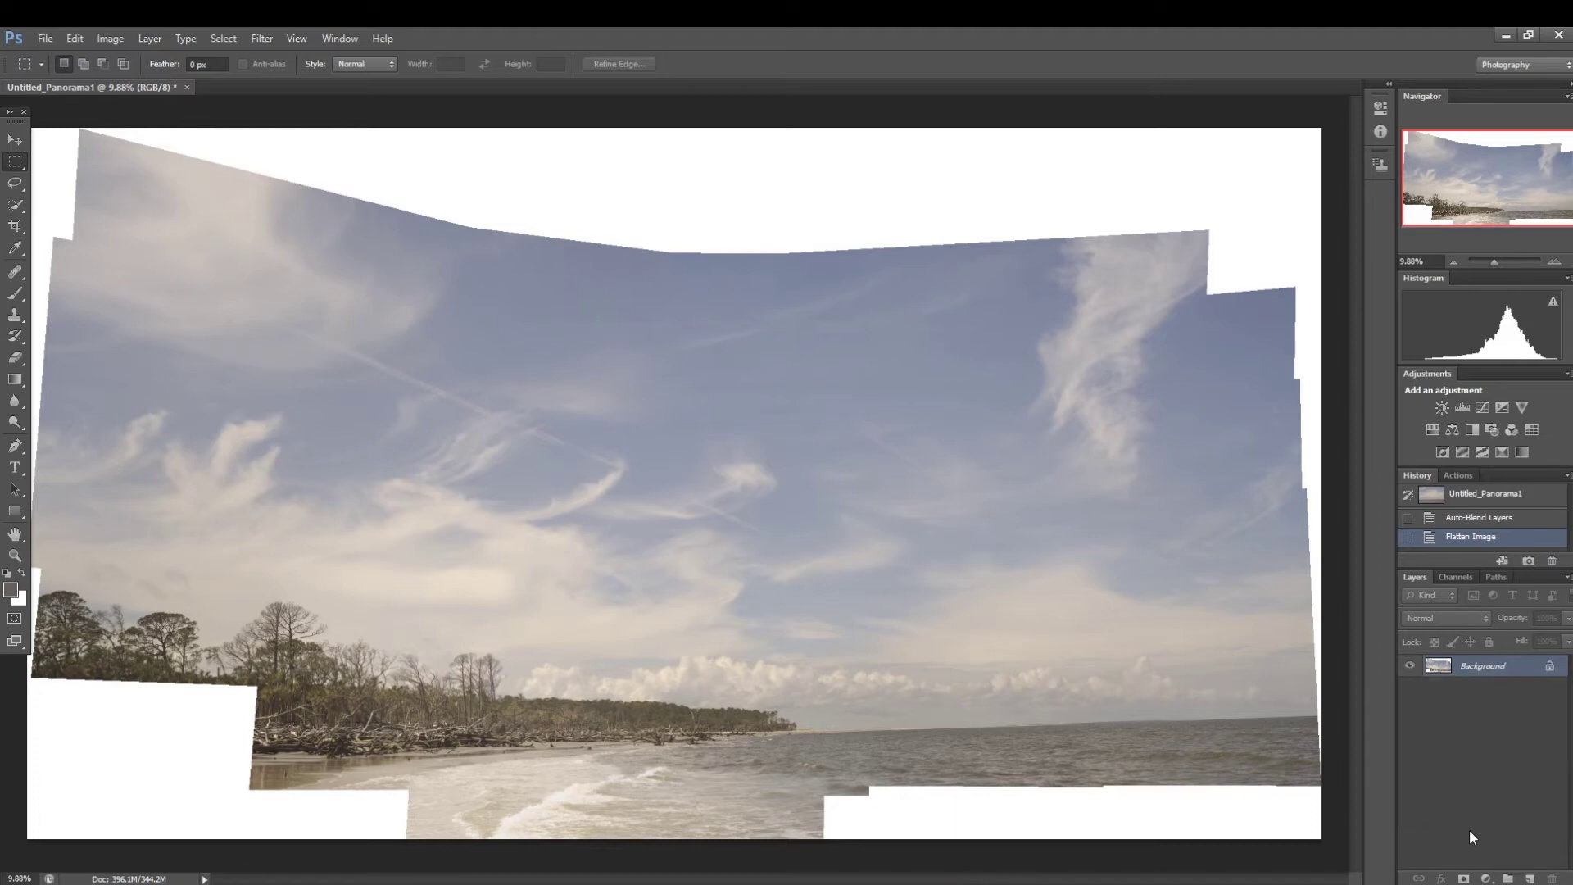
Duplicate the flattened background layer within the same document, keeping the suggested name.
{"action": "right_click", "coordinate": [1467, 672]}
{"action": "left_click", "coordinate": [1459, 705]}
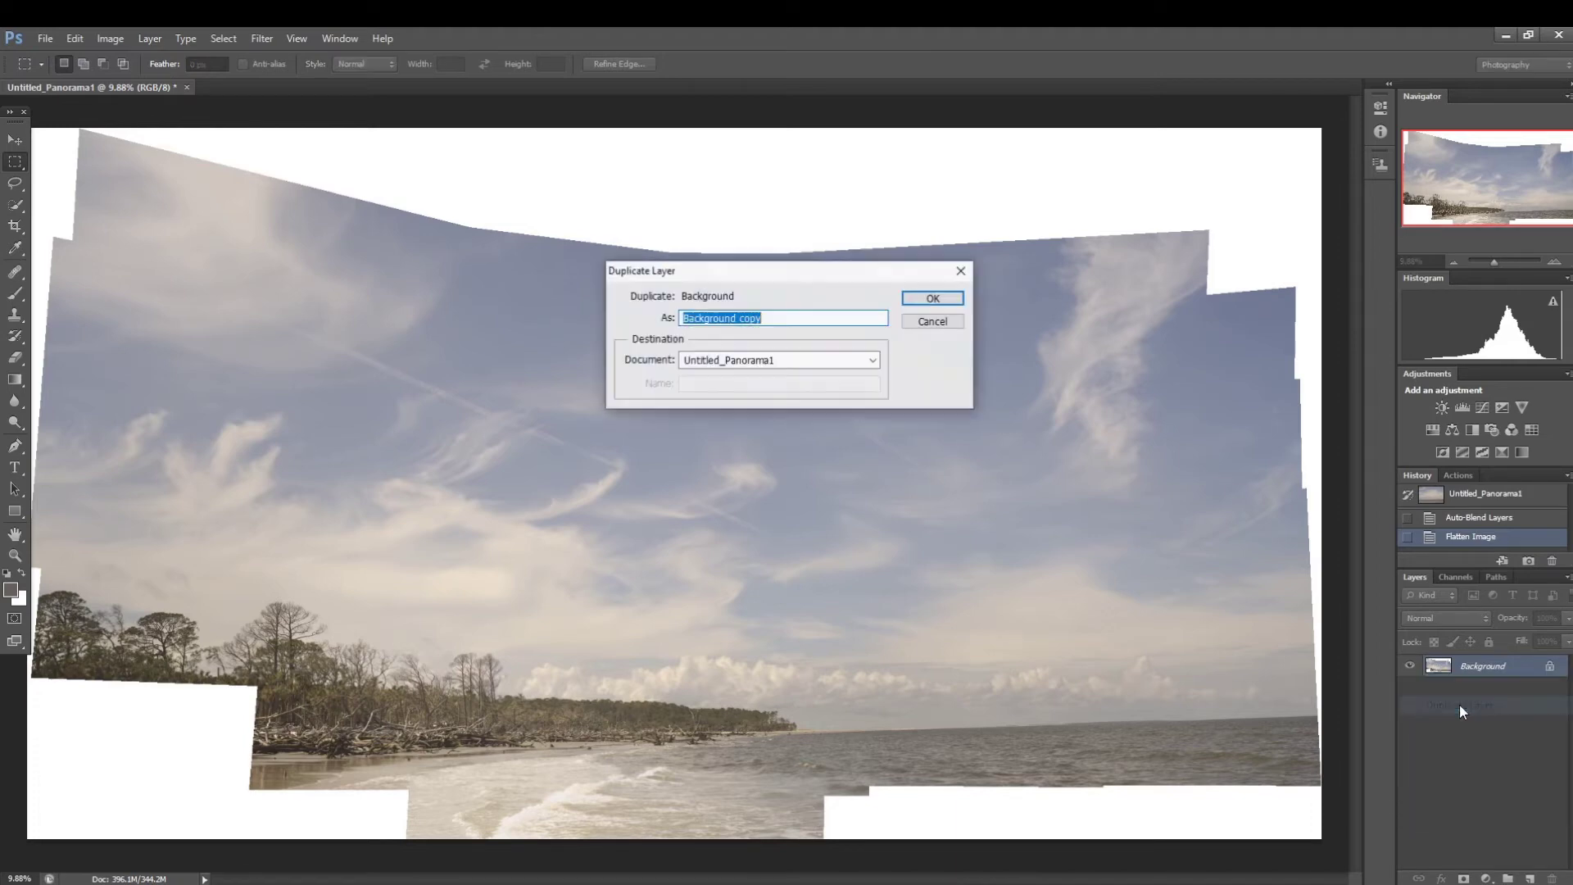
{"action": "key", "text": "Return"}
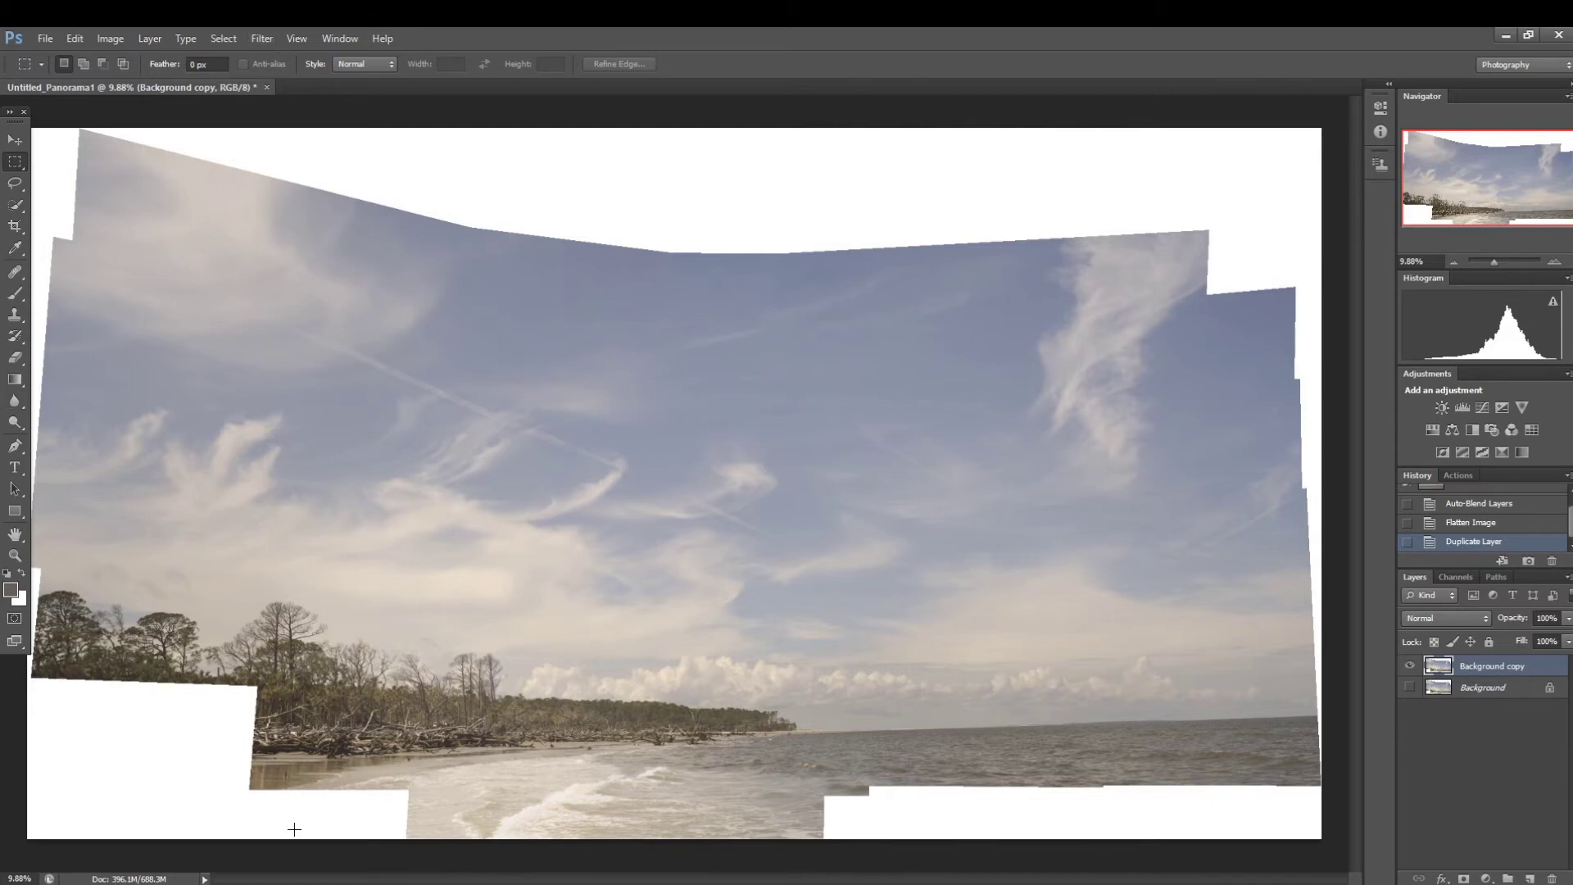
Start a Warp transform on the background copy and stretch its two upper corners and top edge outward past the canvas.
{"action": "left_click", "coordinate": [74, 38]}
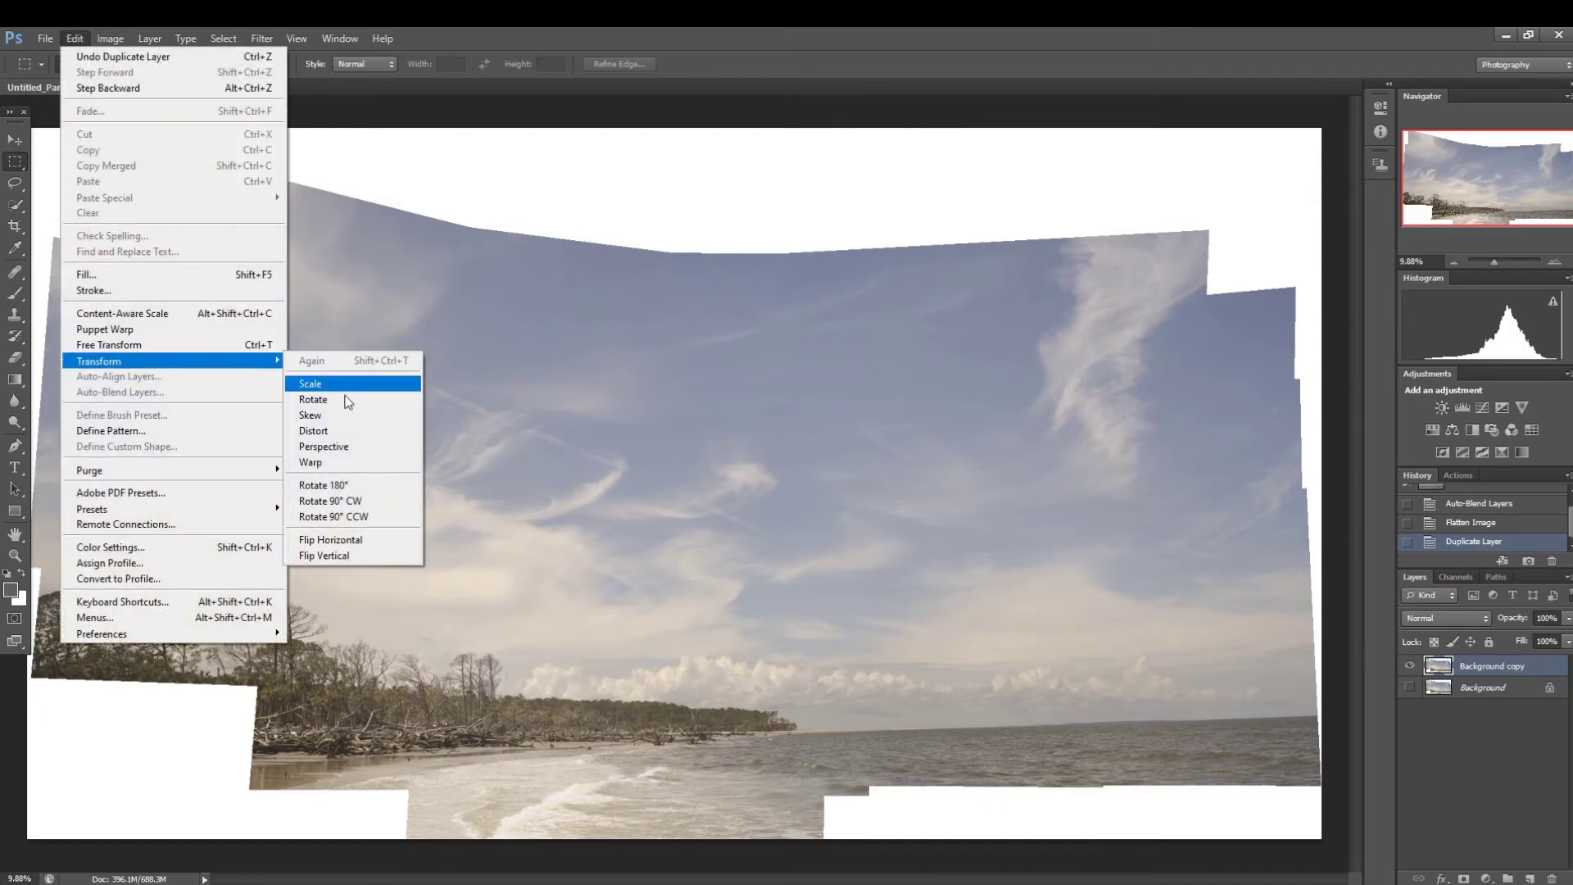
{"action": "left_click", "coordinate": [309, 462]}
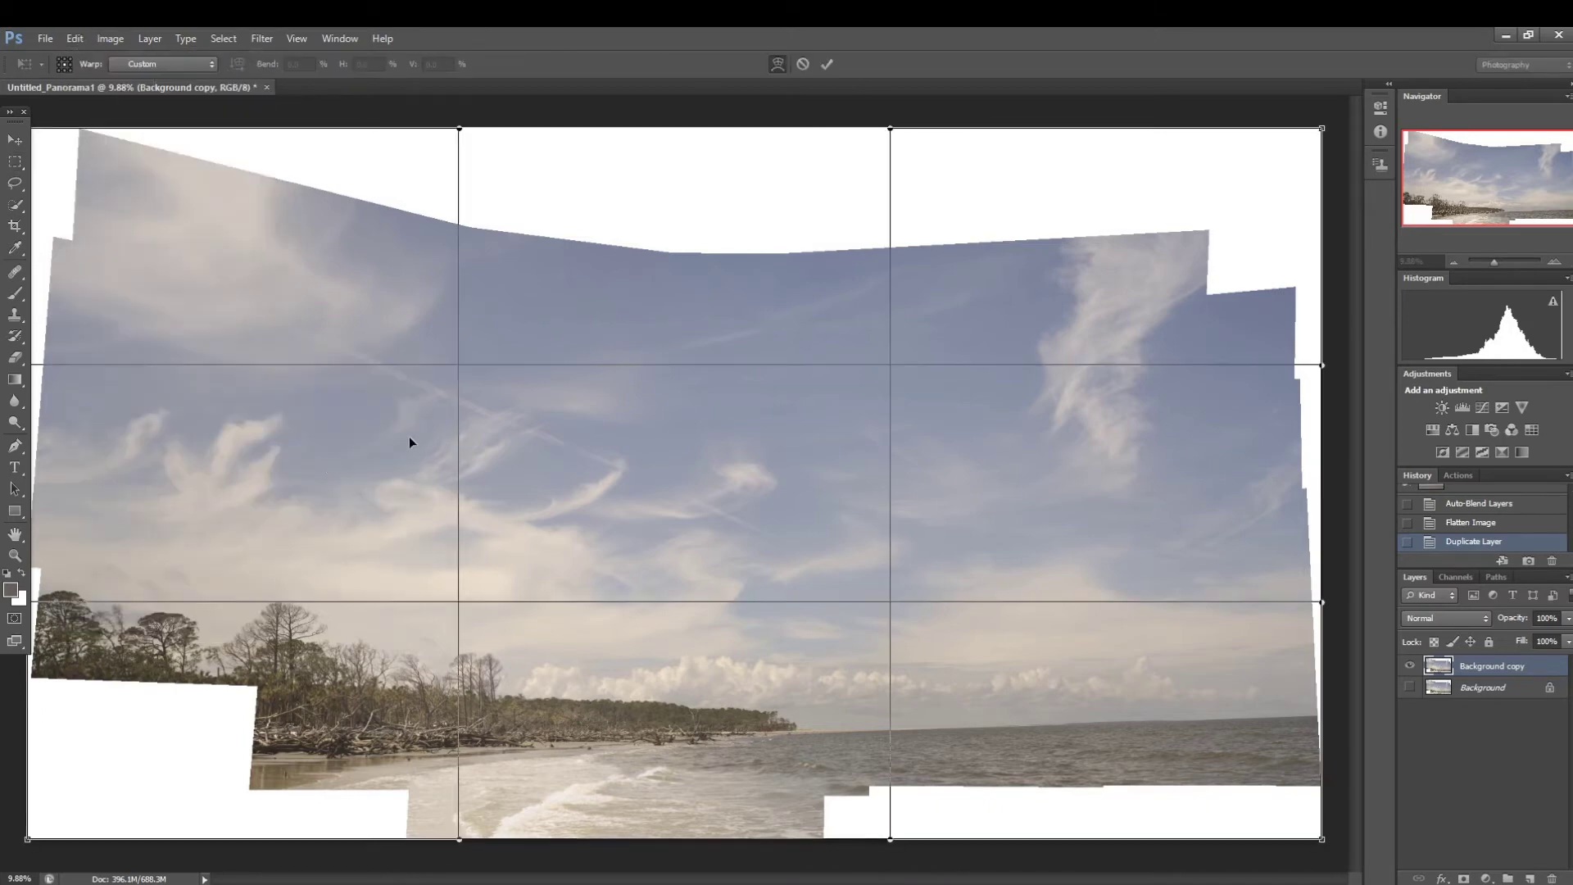
{"action": "left_click", "coordinate": [1491, 263]}
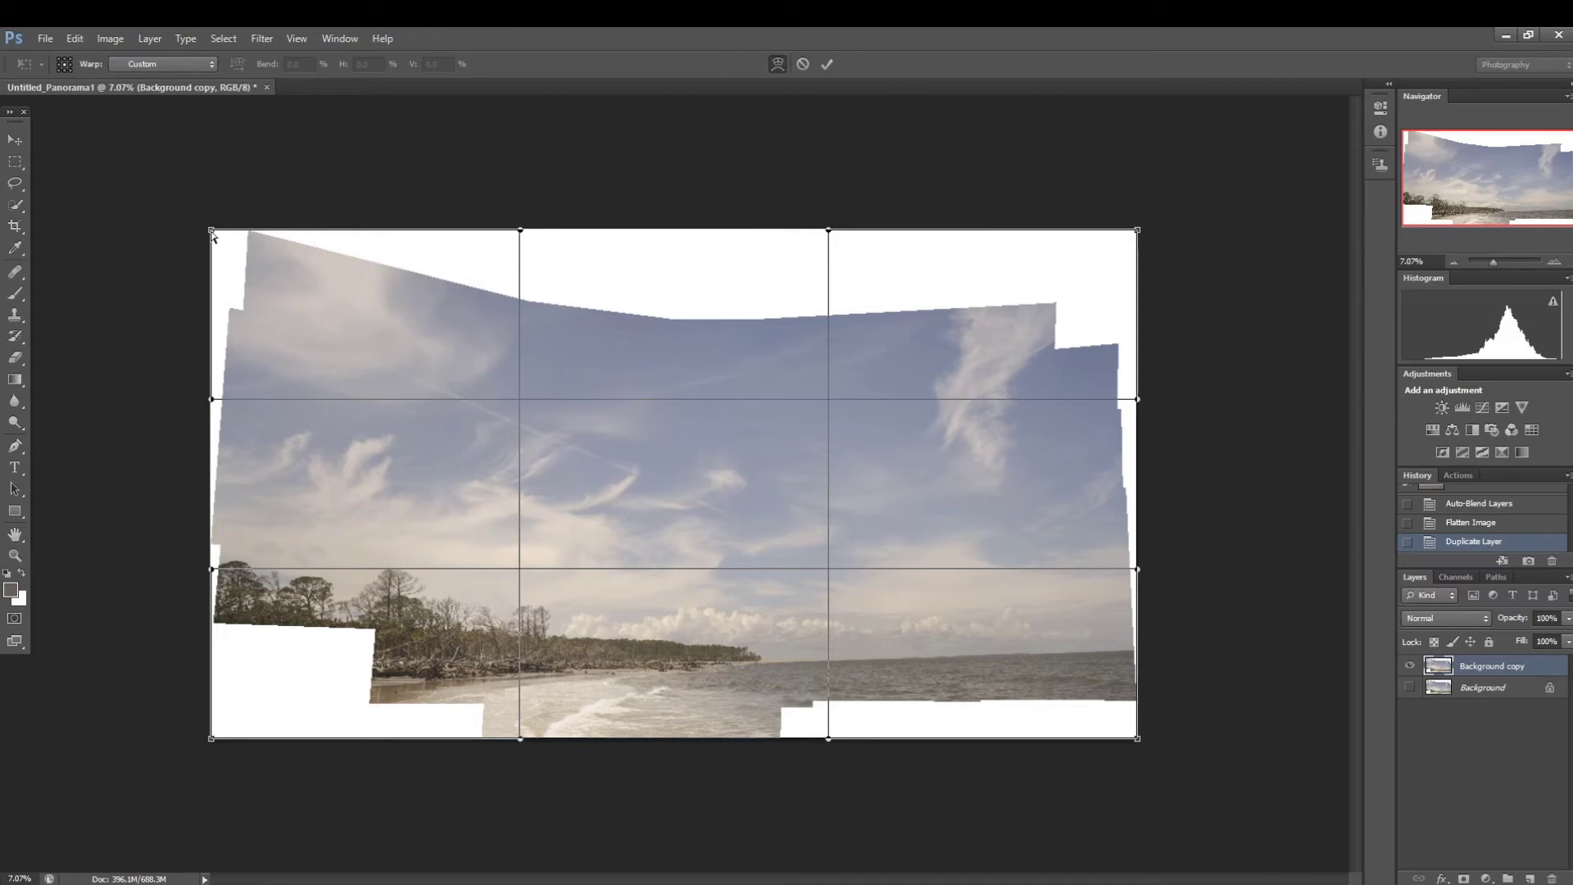
{"action": "left_click_drag", "start_coordinate": [212, 231], "coordinate": [165, 227]}
{"action": "left_click_drag", "start_coordinate": [516, 230], "coordinate": [519, 173]}
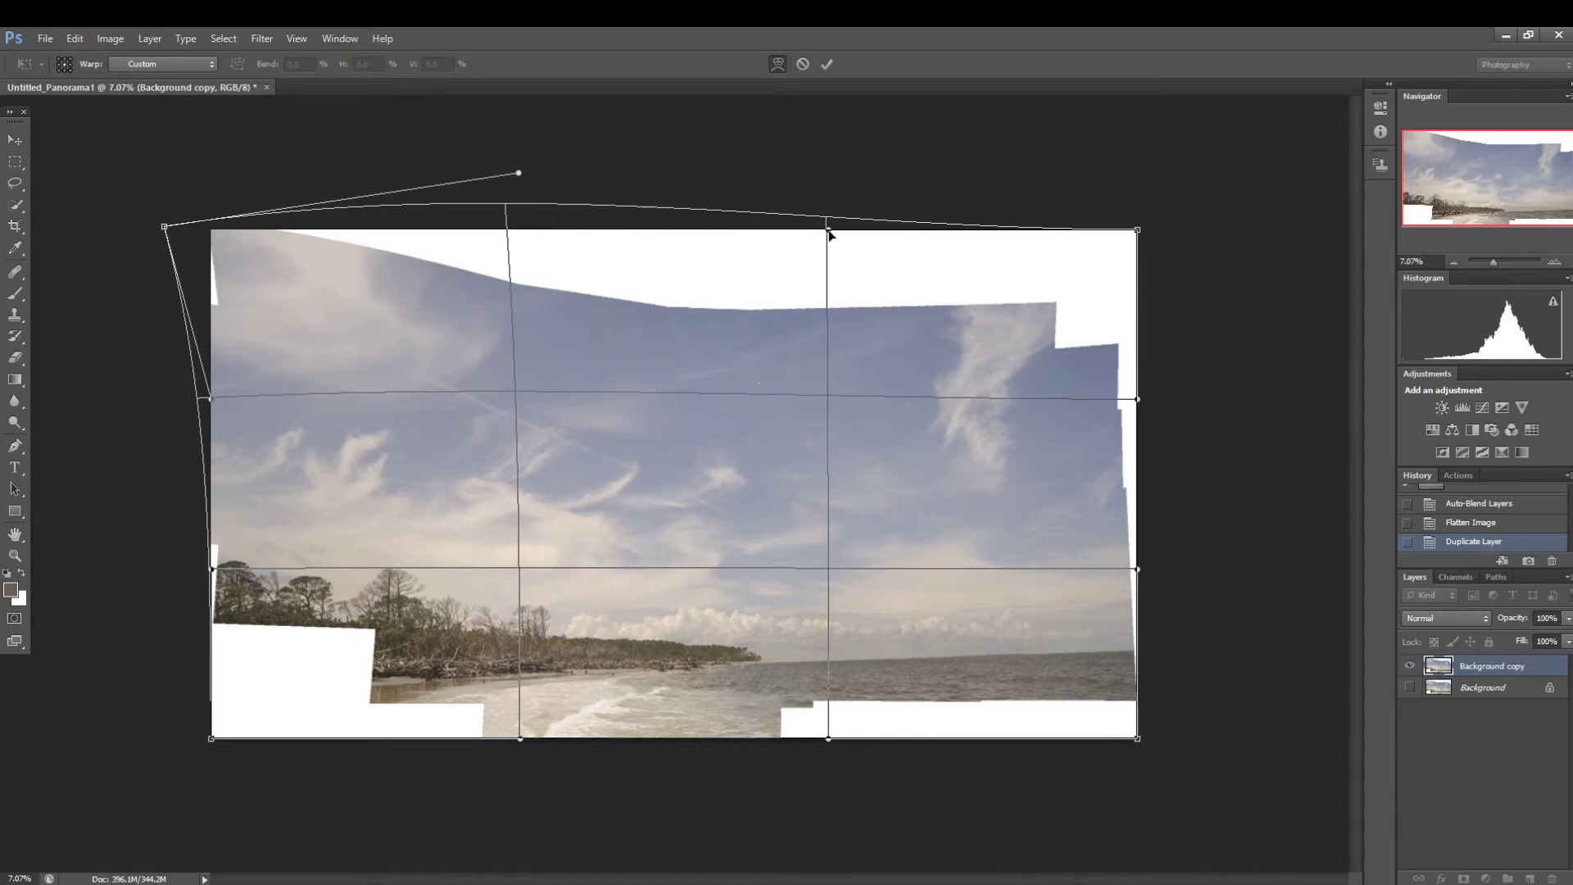
{"action": "left_click_drag", "start_coordinate": [829, 228], "coordinate": [842, 87]}
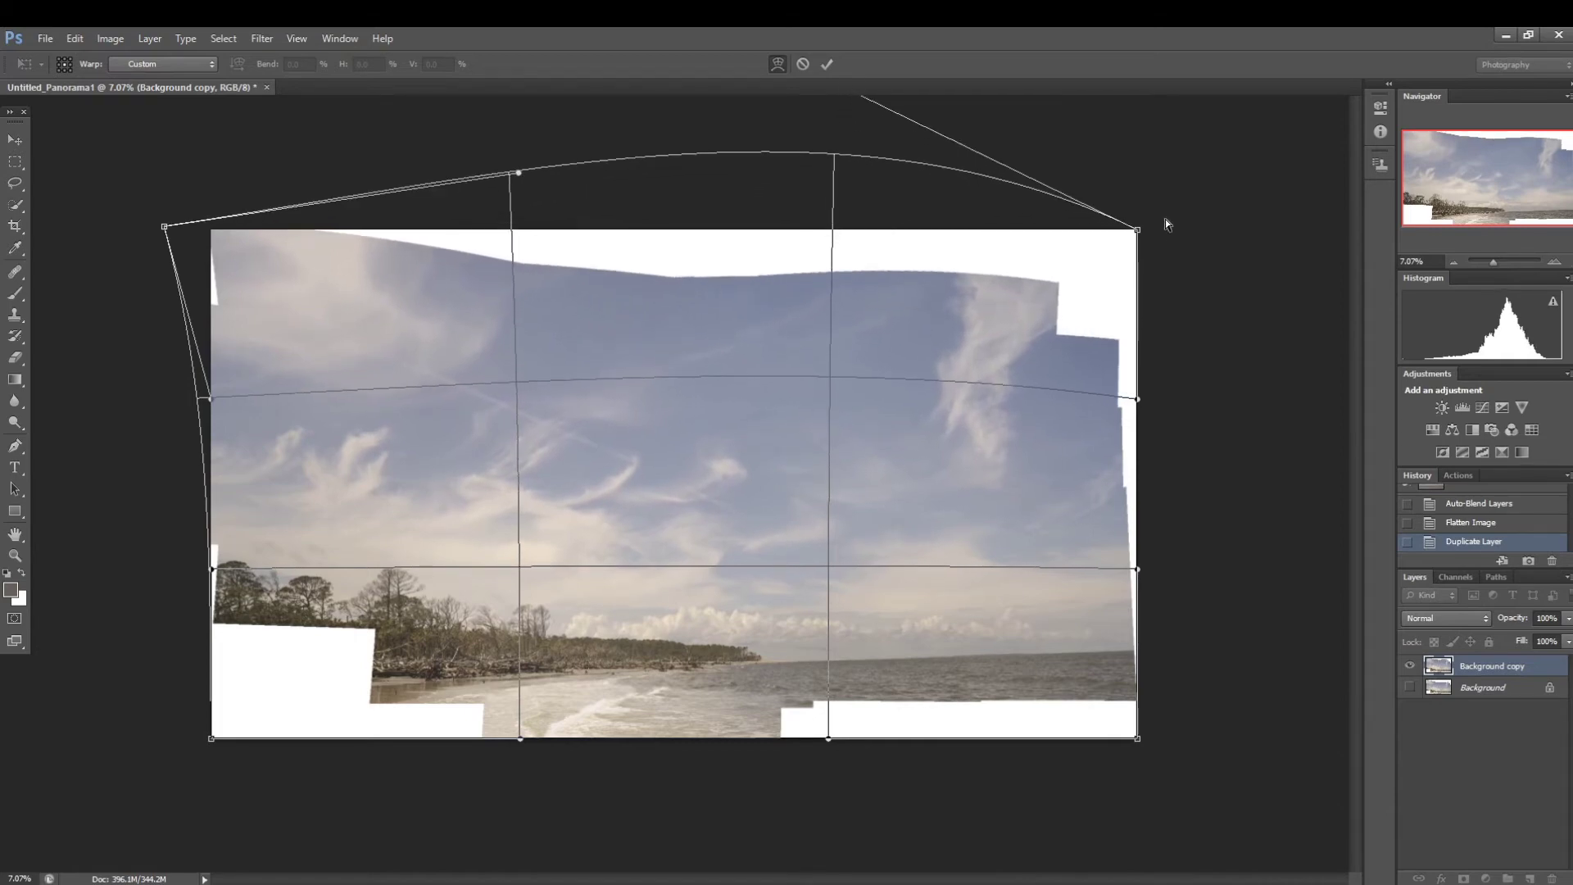
{"action": "left_click_drag", "start_coordinate": [1140, 230], "coordinate": [1176, 186]}
{"action": "left_click_drag", "start_coordinate": [1139, 400], "coordinate": [1178, 402]}
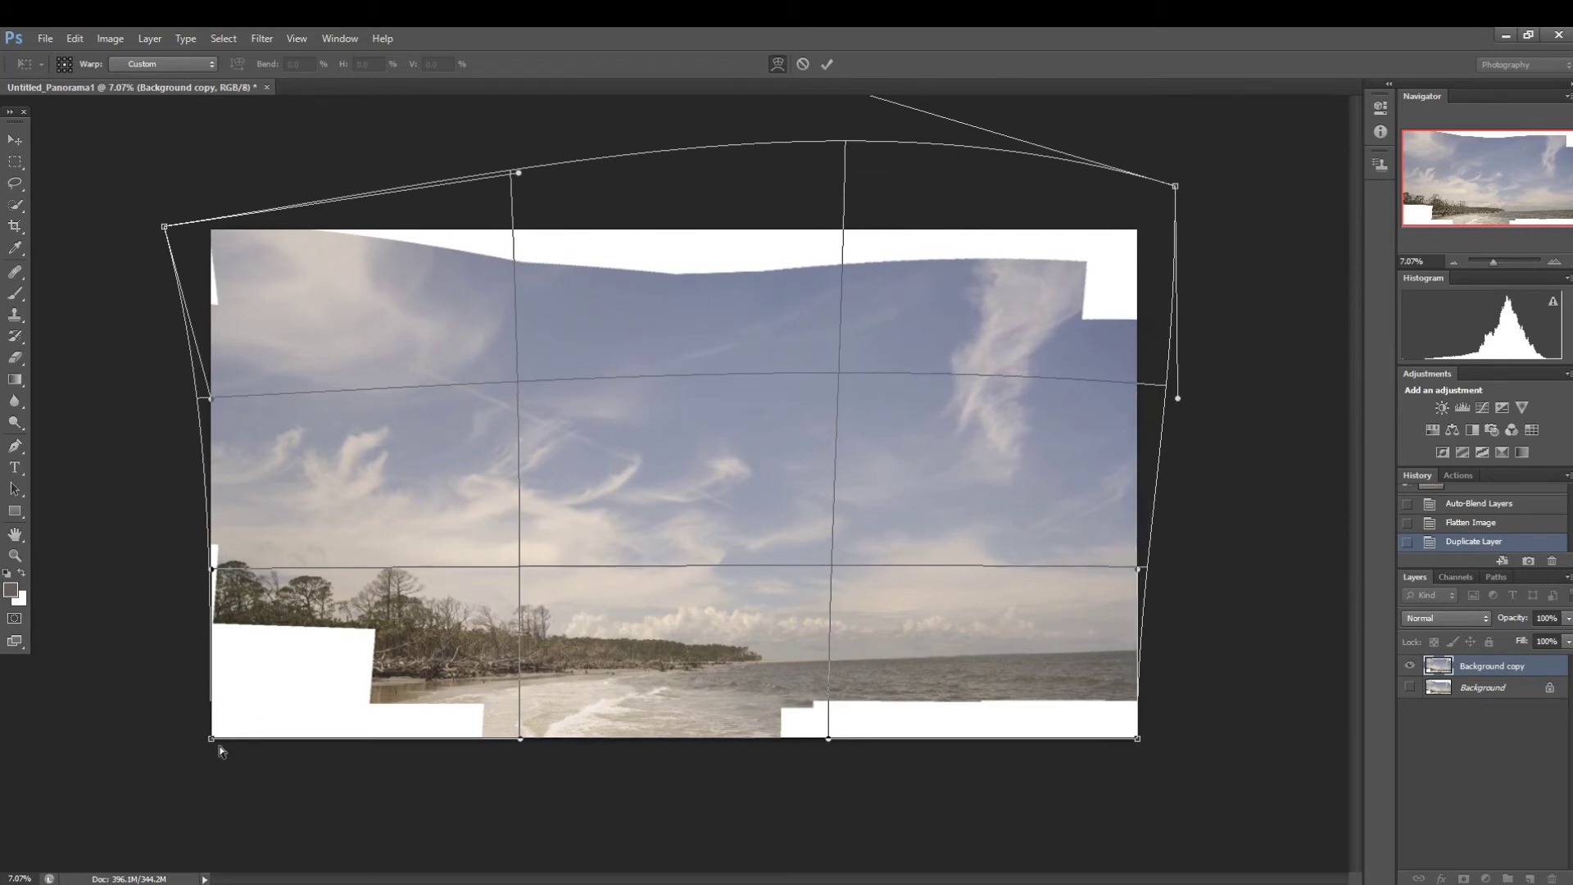
Pull the warp's lower corners and lower left edge slightly outward and apply the transform.
{"action": "left_click_drag", "start_coordinate": [211, 739], "coordinate": [203, 769]}
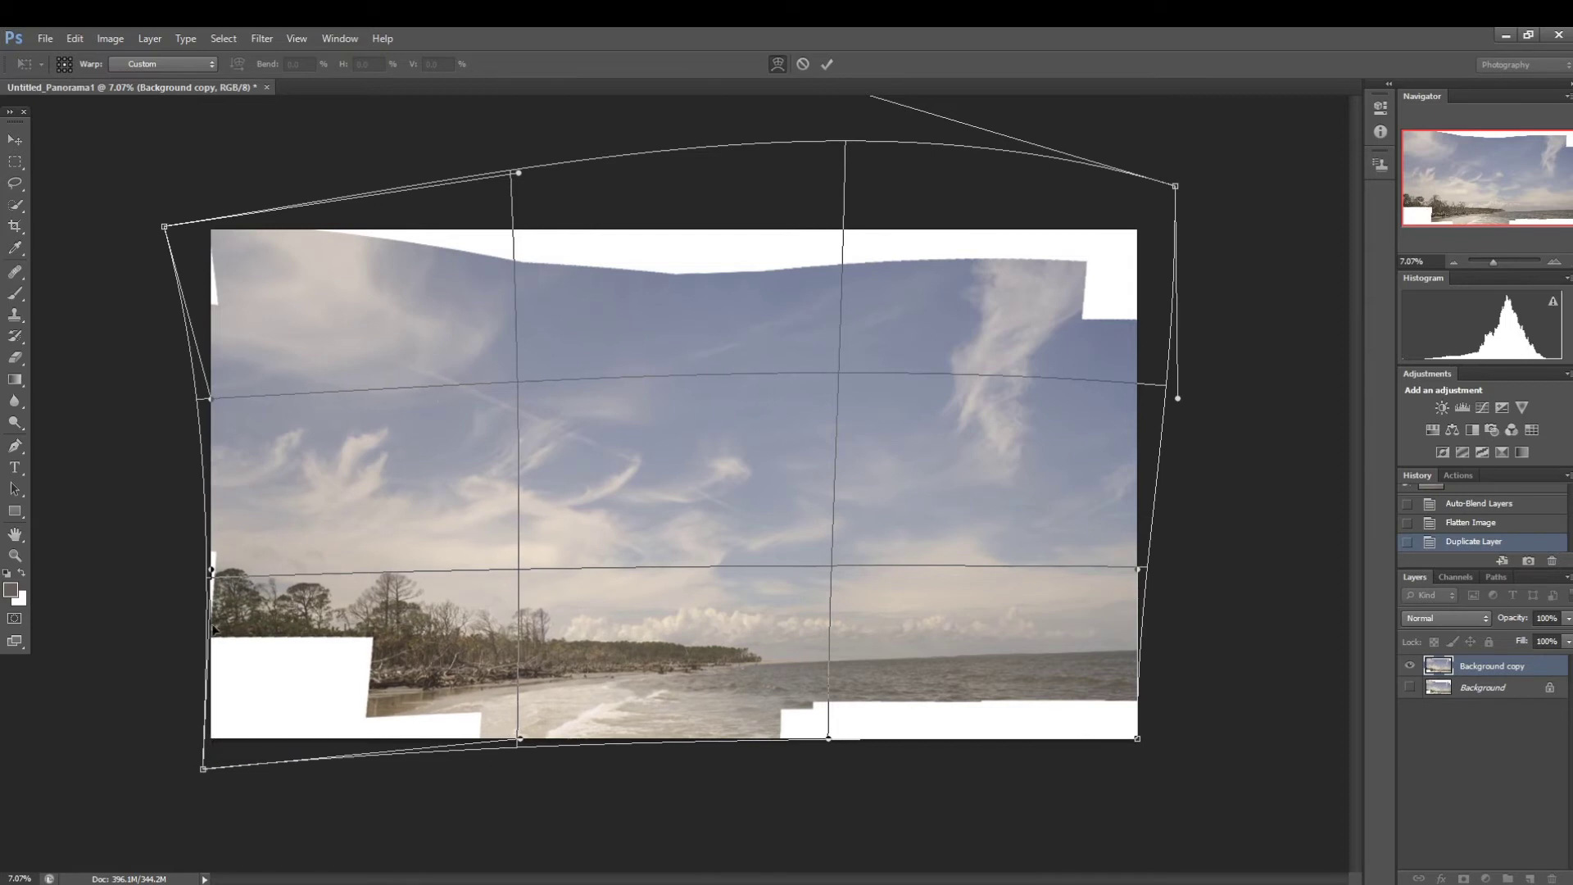
{"action": "left_click_drag", "start_coordinate": [211, 571], "coordinate": [198, 574]}
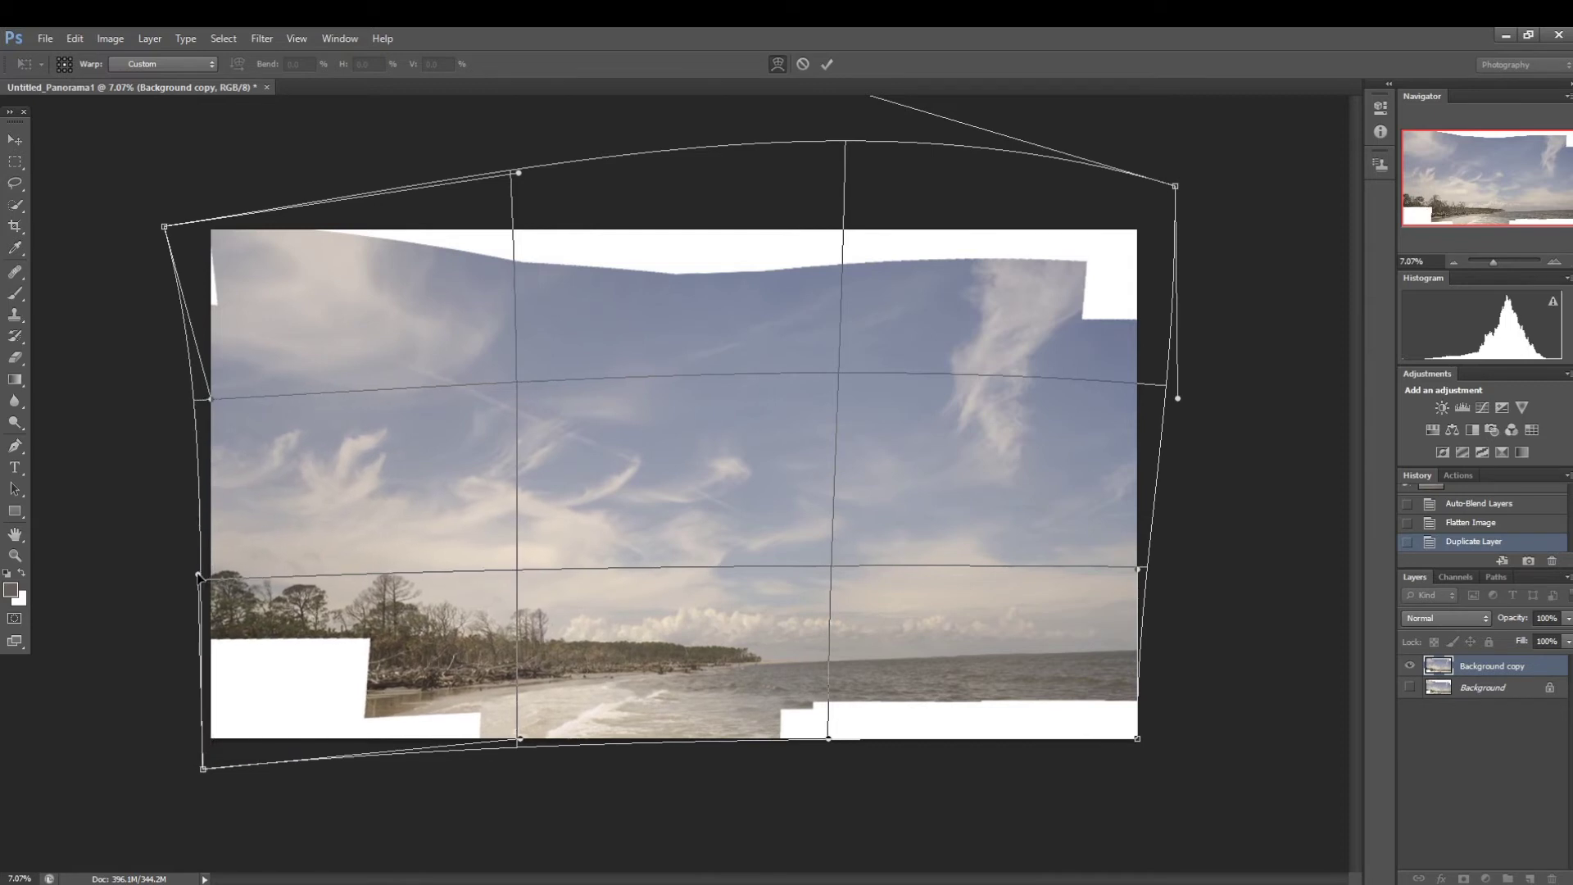
{"action": "left_click_drag", "start_coordinate": [1138, 740], "coordinate": [1149, 748]}
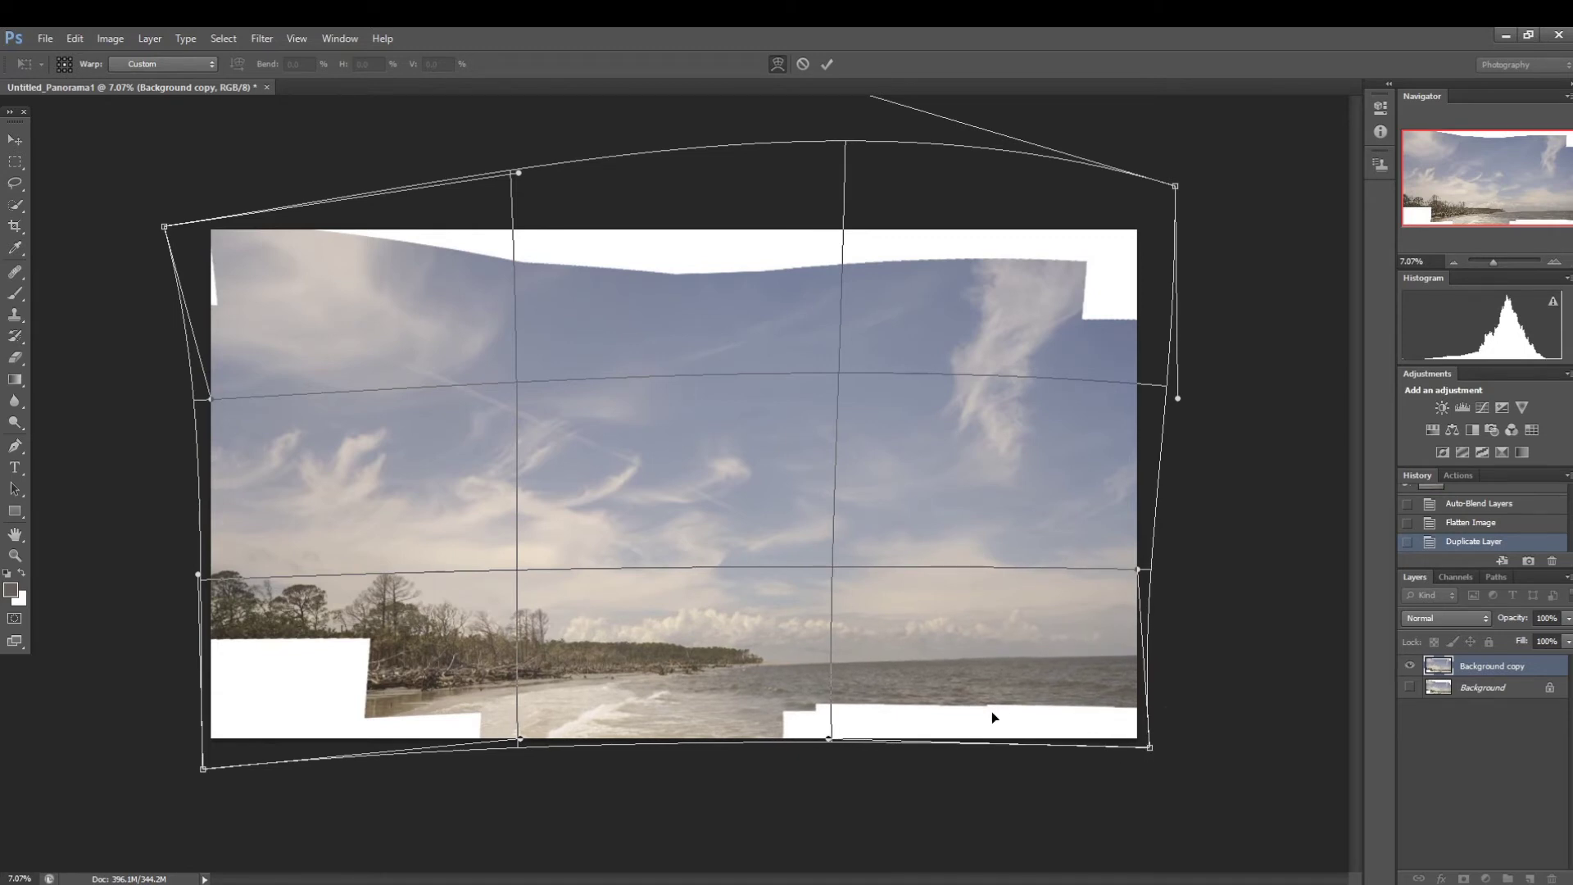
{"action": "key", "text": "Return"}
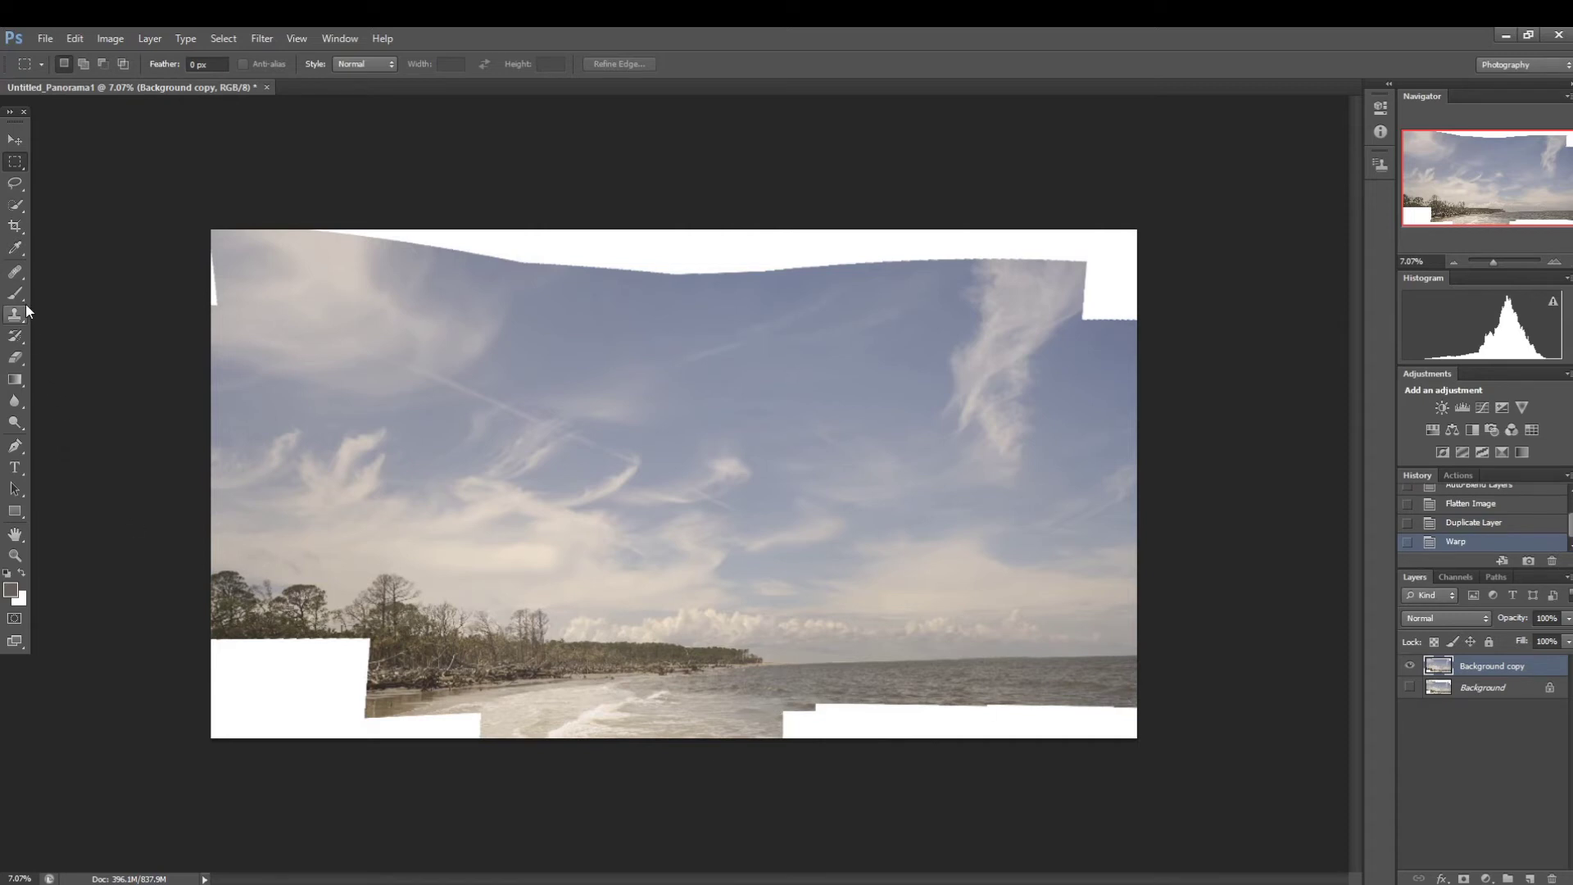
Crop the warped panorama inward on its sides, bottom and top to cut off most of the blank edges.
{"action": "left_click", "coordinate": [17, 234]}
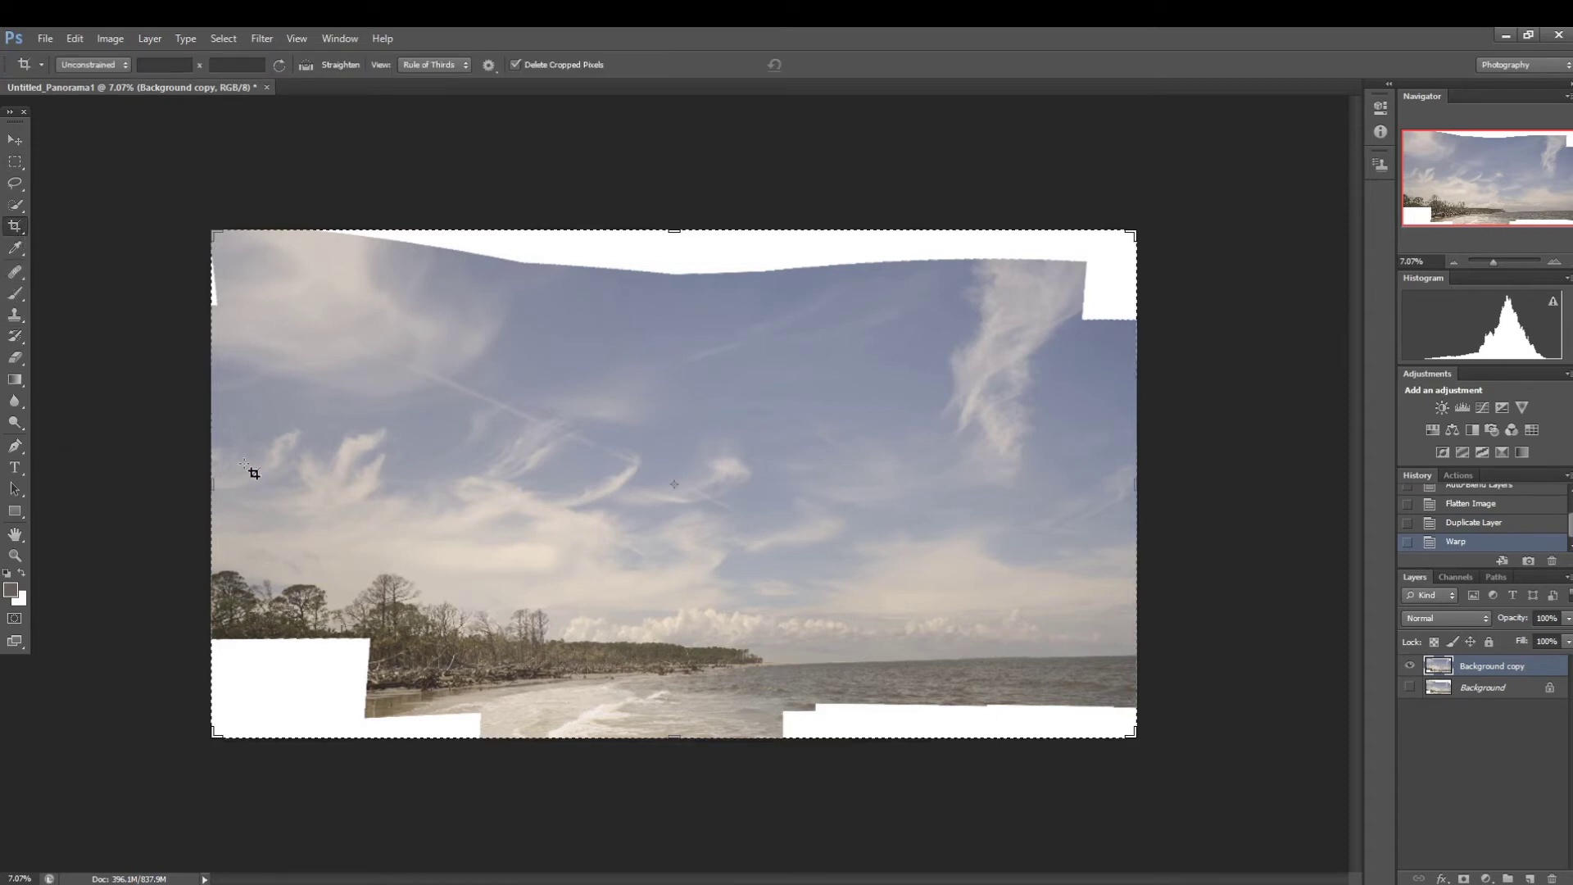
{"action": "left_click", "coordinate": [209, 484]}
{"action": "left_click_drag", "start_coordinate": [209, 484], "coordinate": [289, 479]}
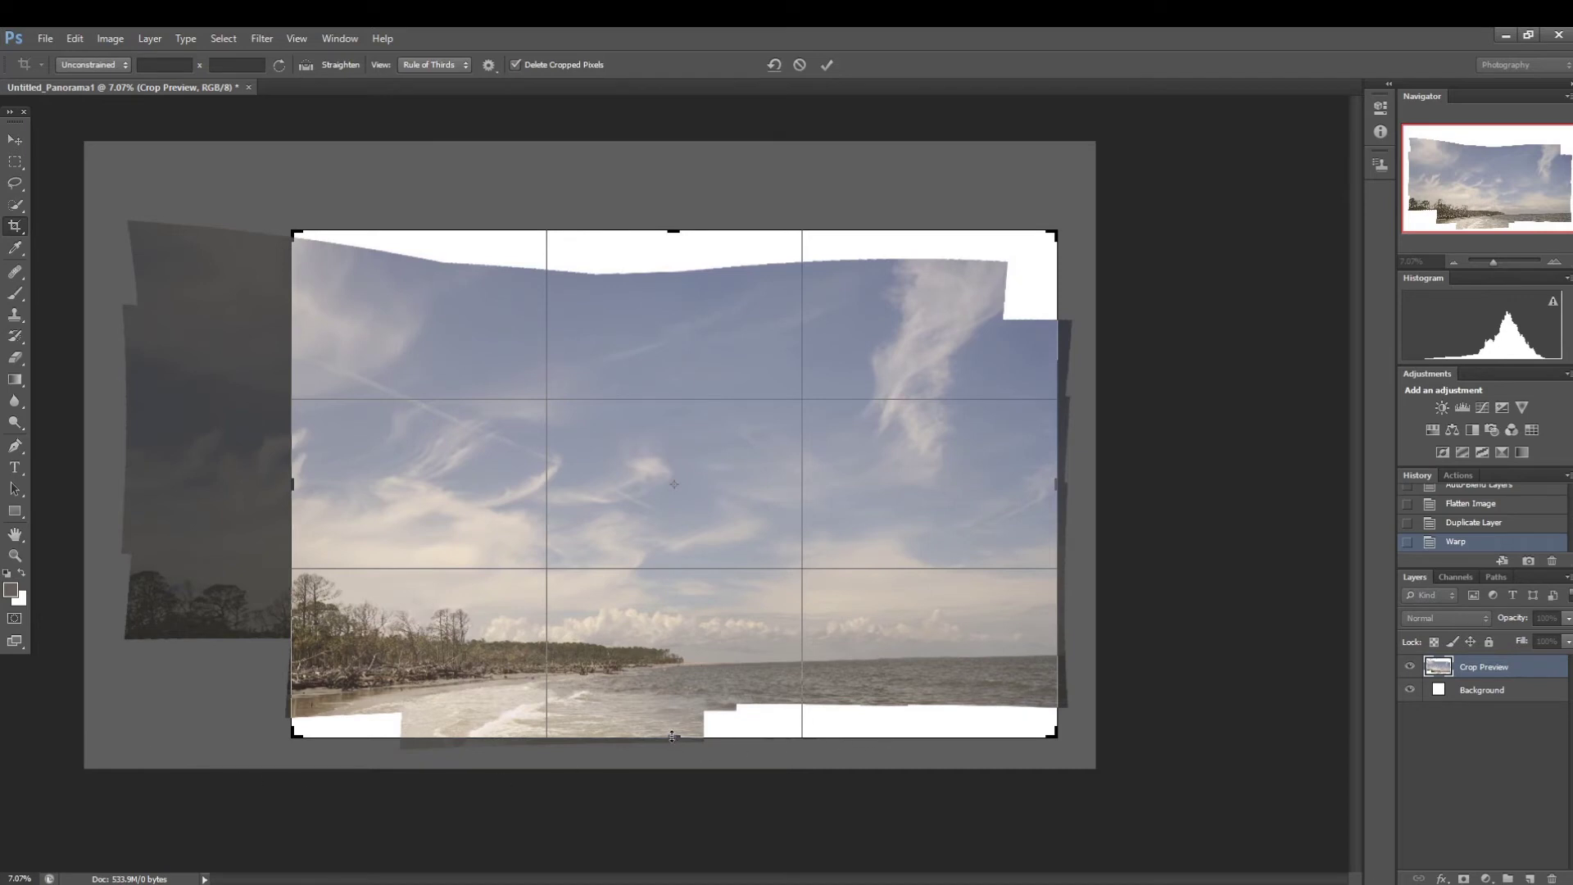
{"action": "left_click_drag", "start_coordinate": [672, 736], "coordinate": [670, 722]}
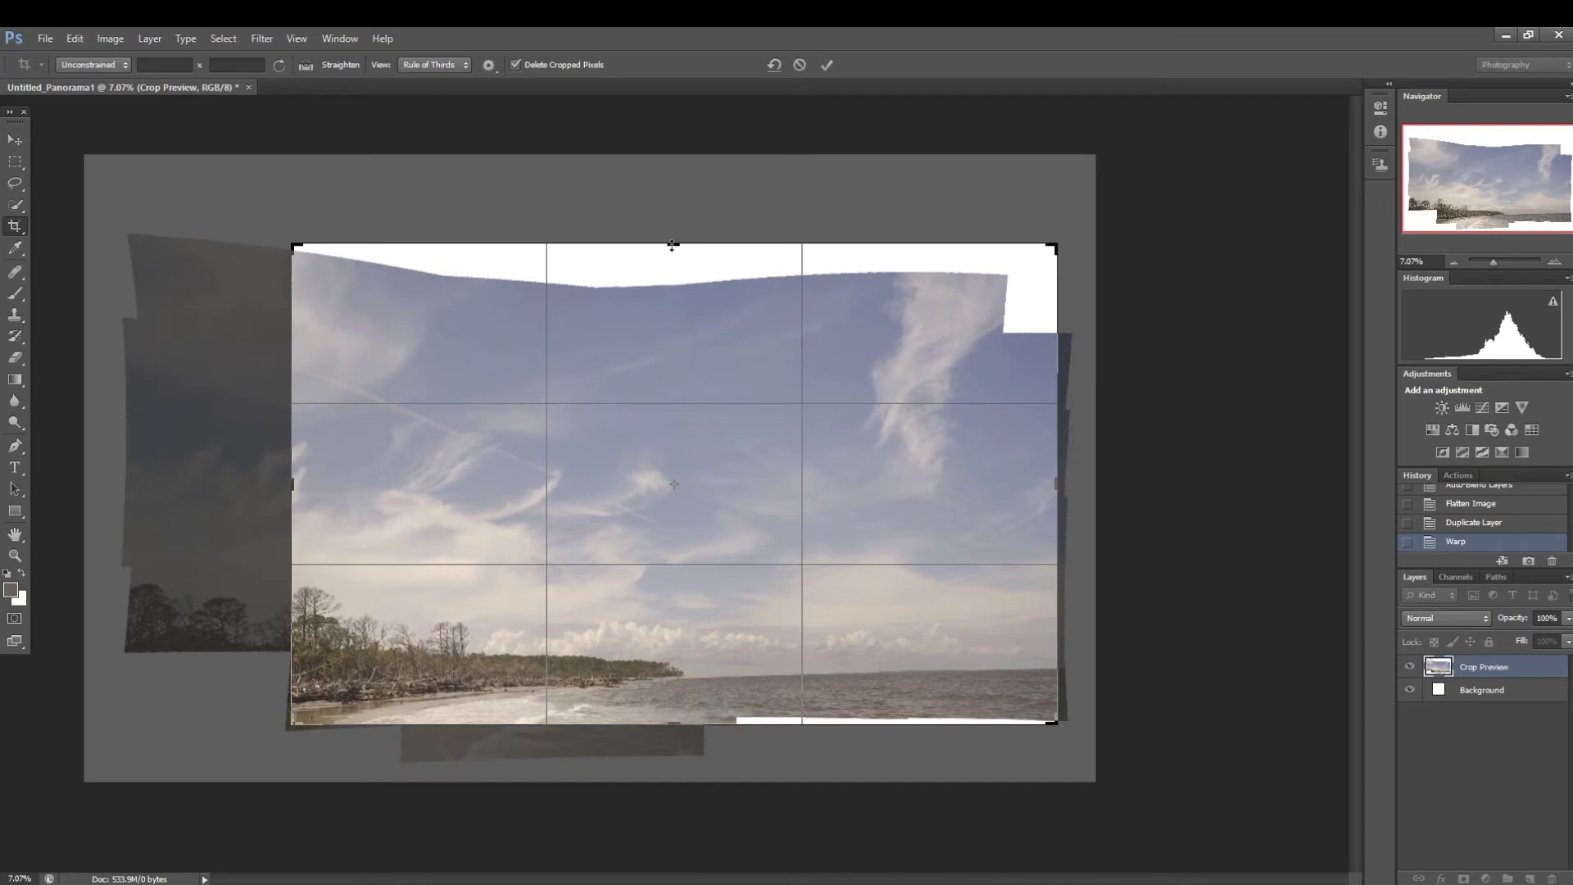
{"action": "left_click_drag", "start_coordinate": [672, 246], "coordinate": [673, 291]}
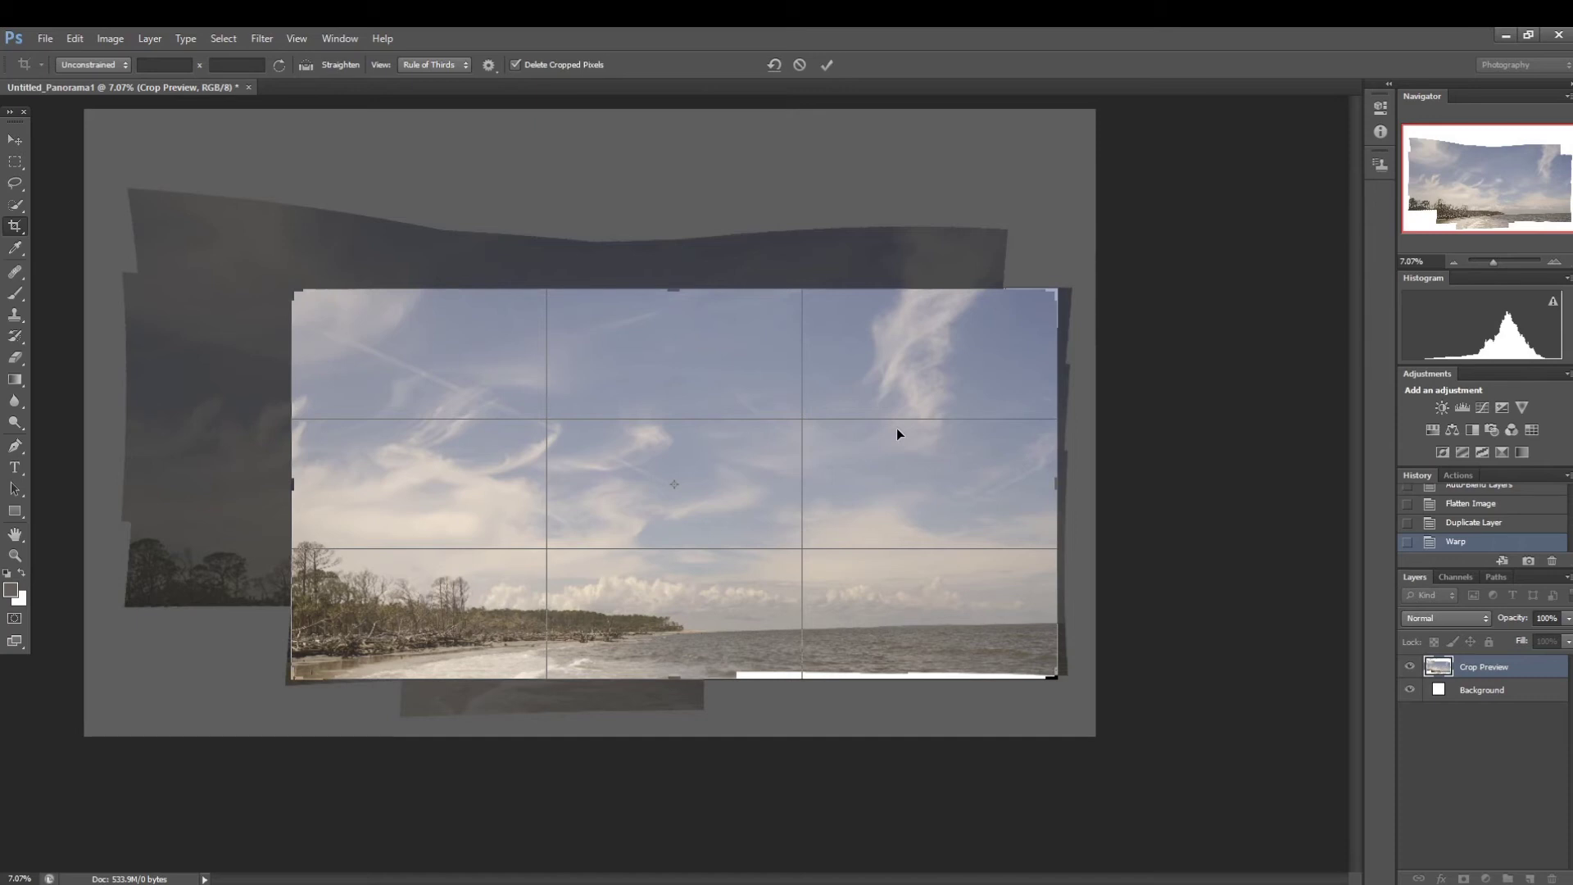
{"action": "double_click", "coordinate": [896, 428]}
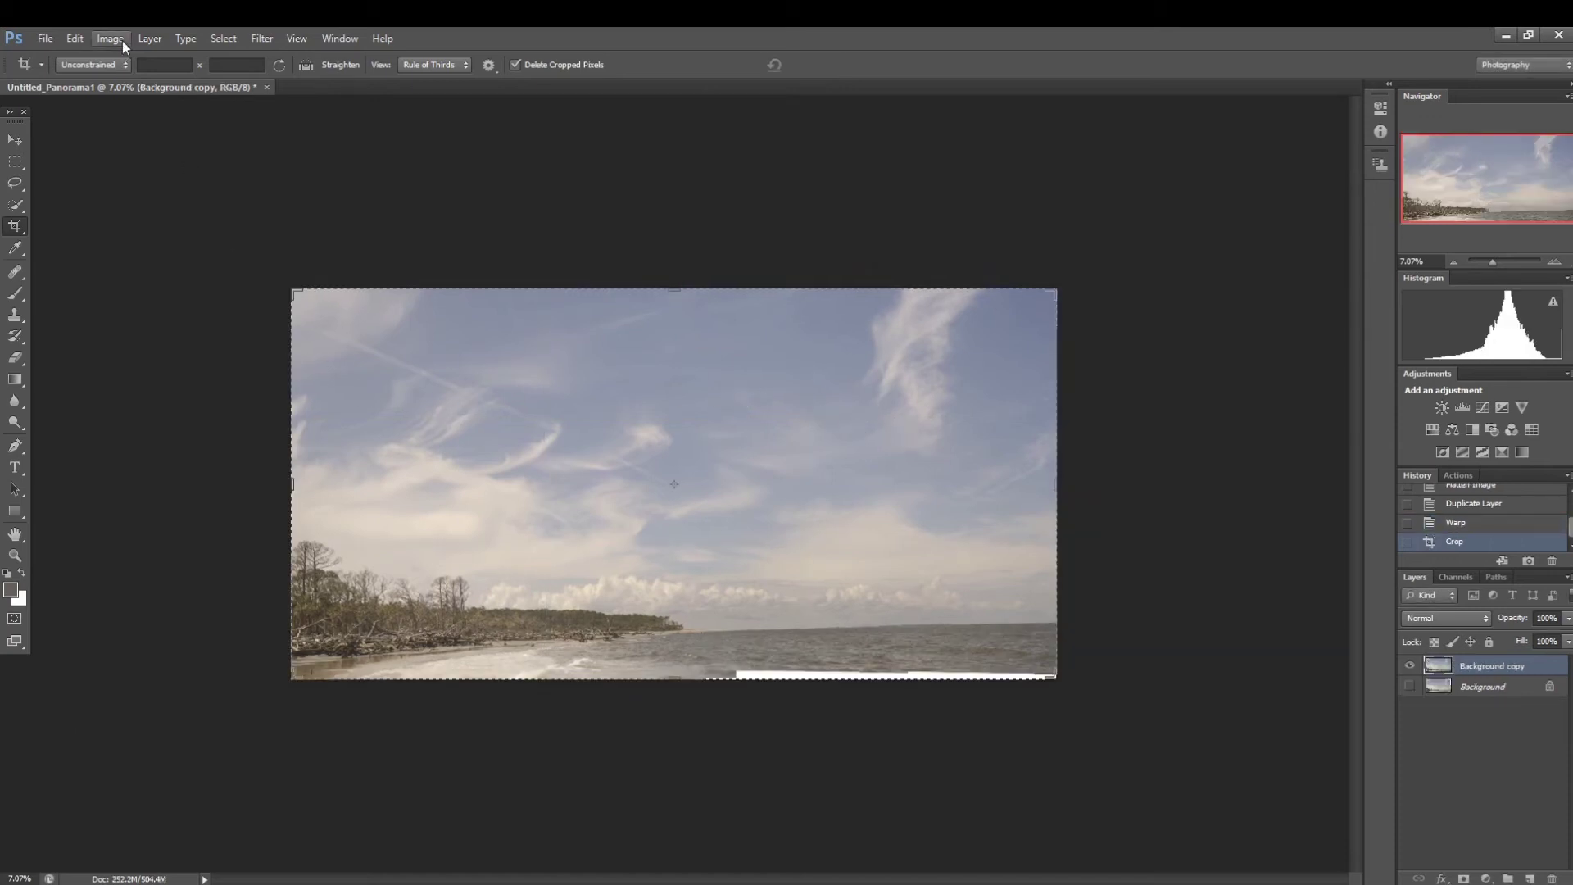
{"action": "left_click", "coordinate": [75, 38]}
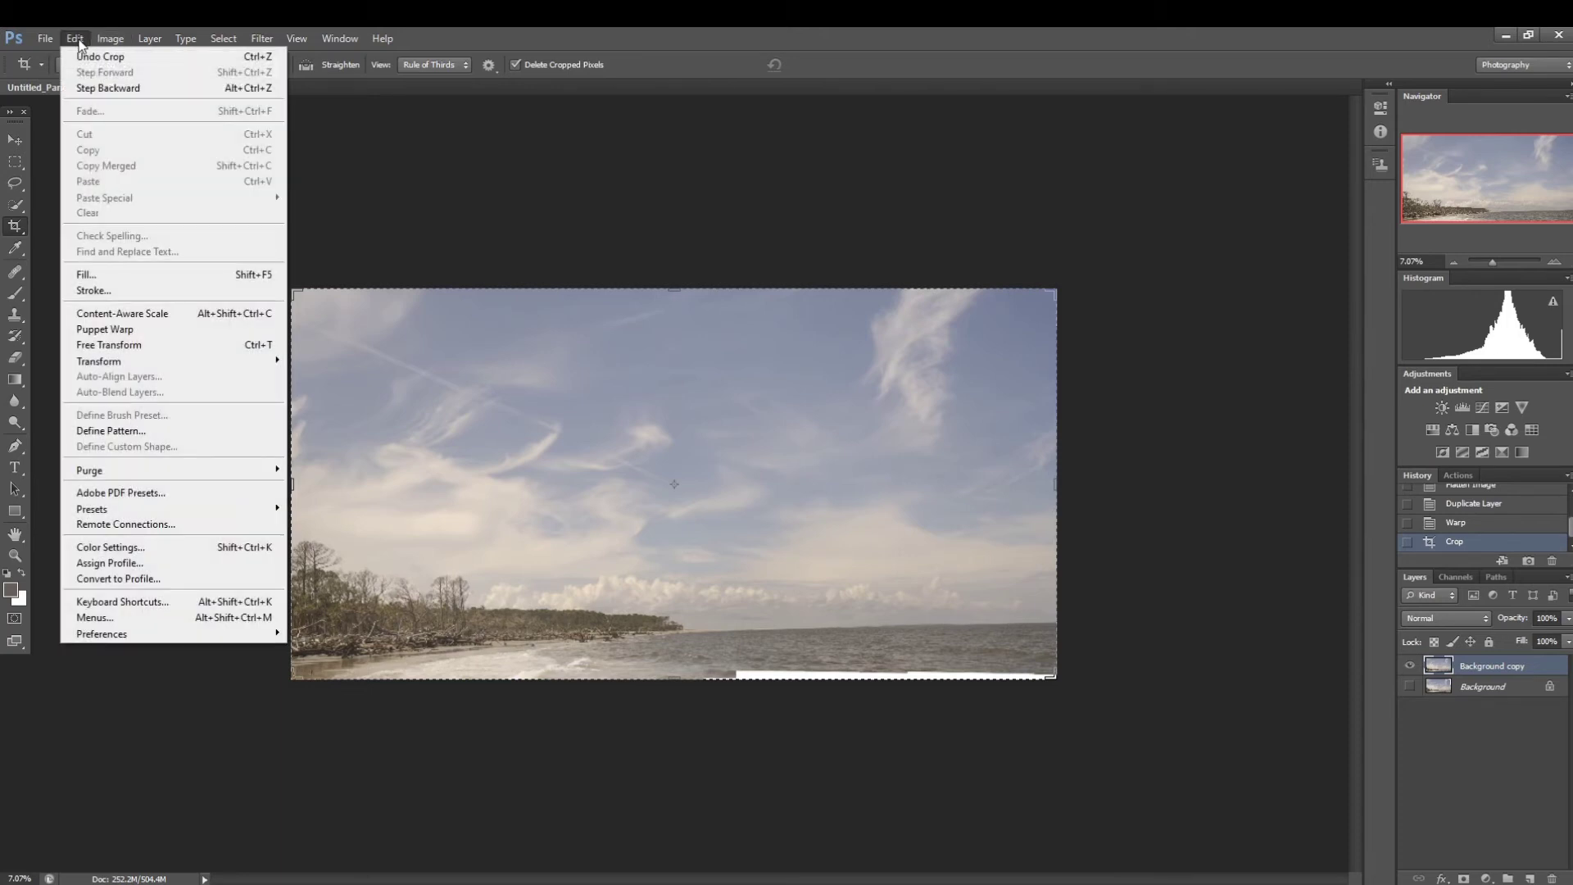
{"action": "mouse_move", "coordinate": [113, 39]}
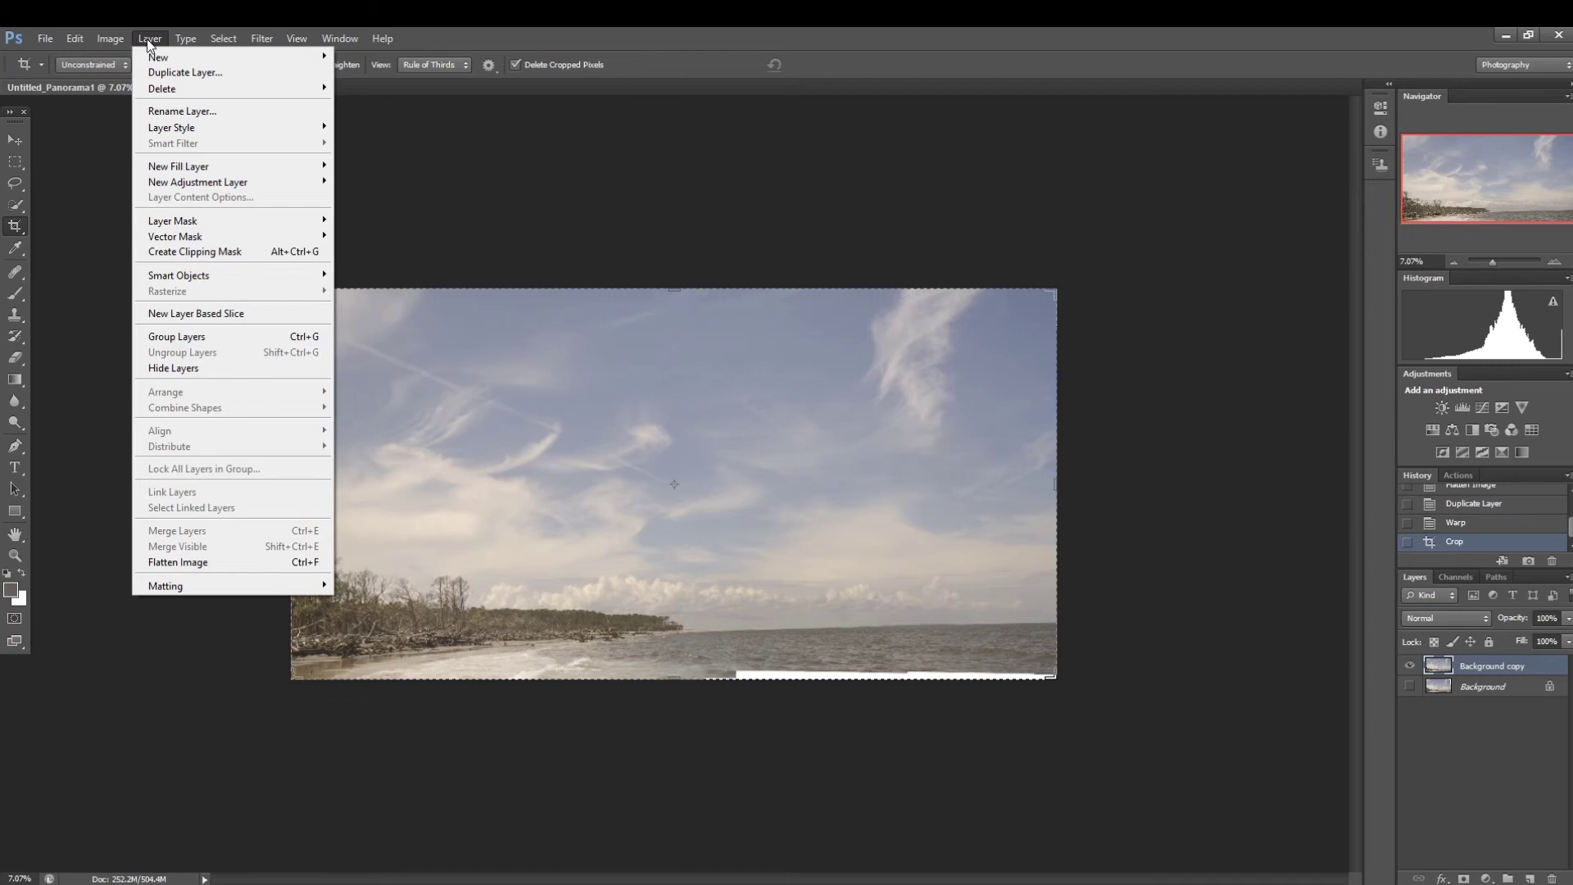
{"action": "key", "text": "Escape"}
{"action": "key", "text": "Escape"}
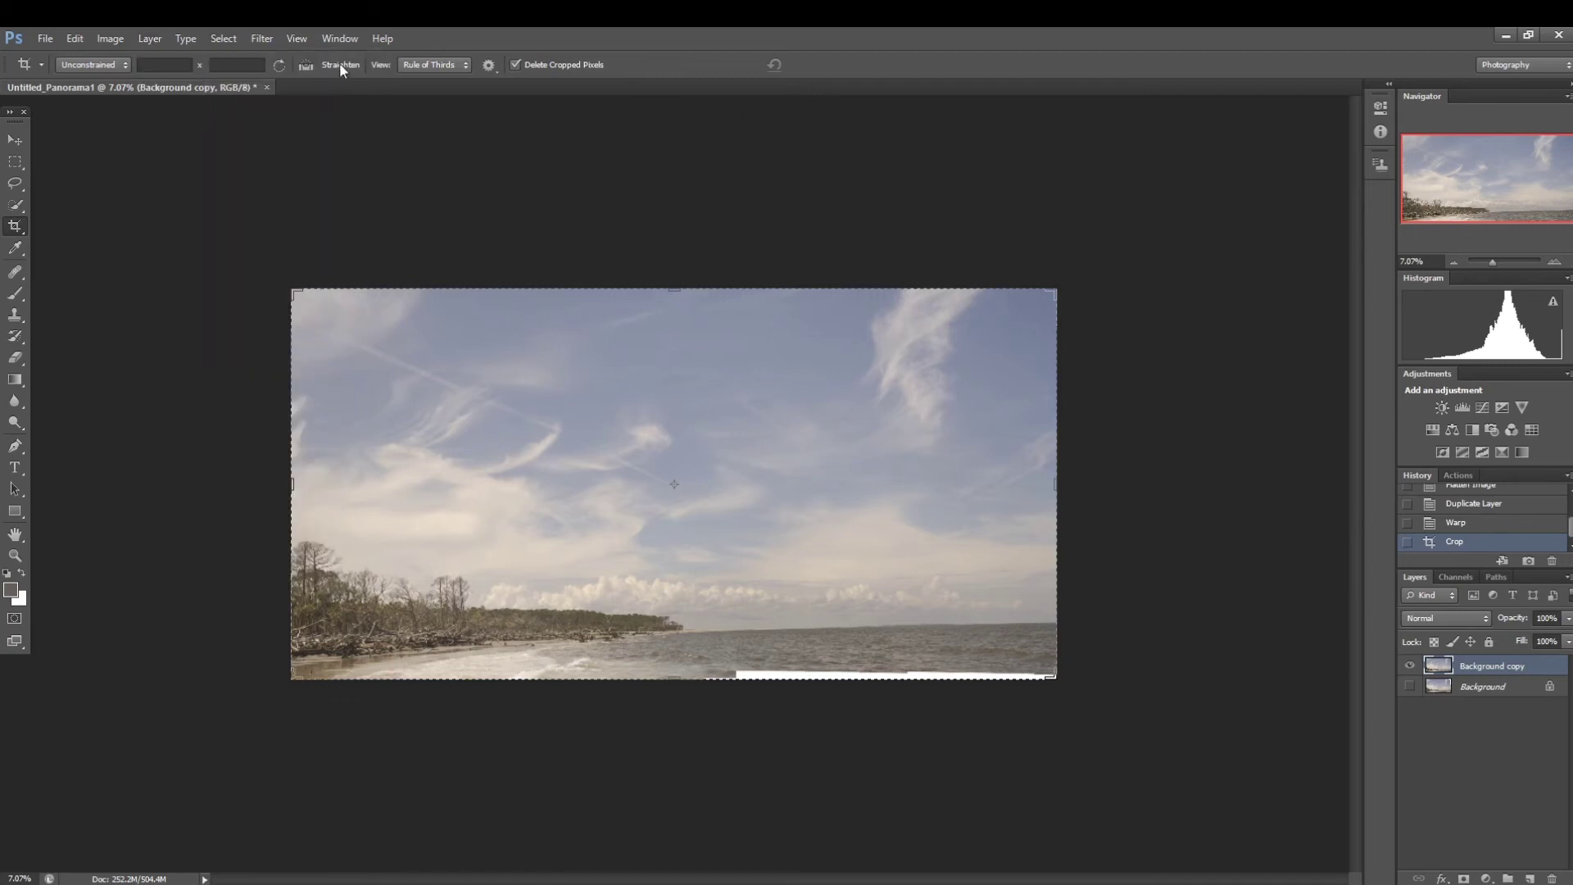
Straighten the panorama along the sea horizon, extend the crop slightly at the sides and top, and apply it.
{"action": "left_click", "coordinate": [339, 62]}
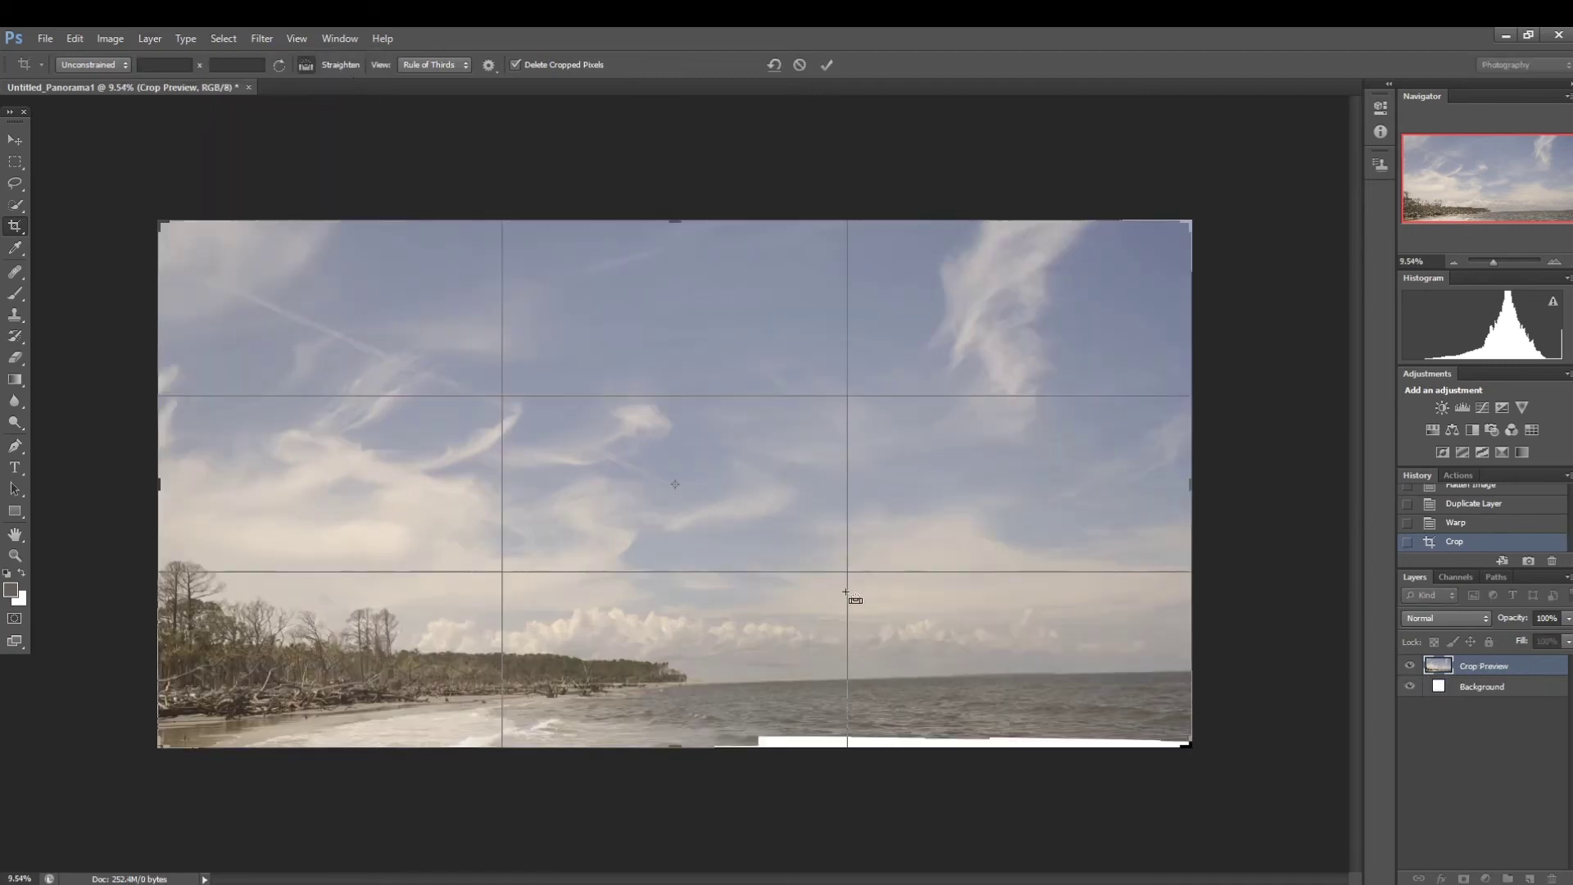
{"action": "left_click_drag", "start_coordinate": [771, 682], "coordinate": [1092, 674]}
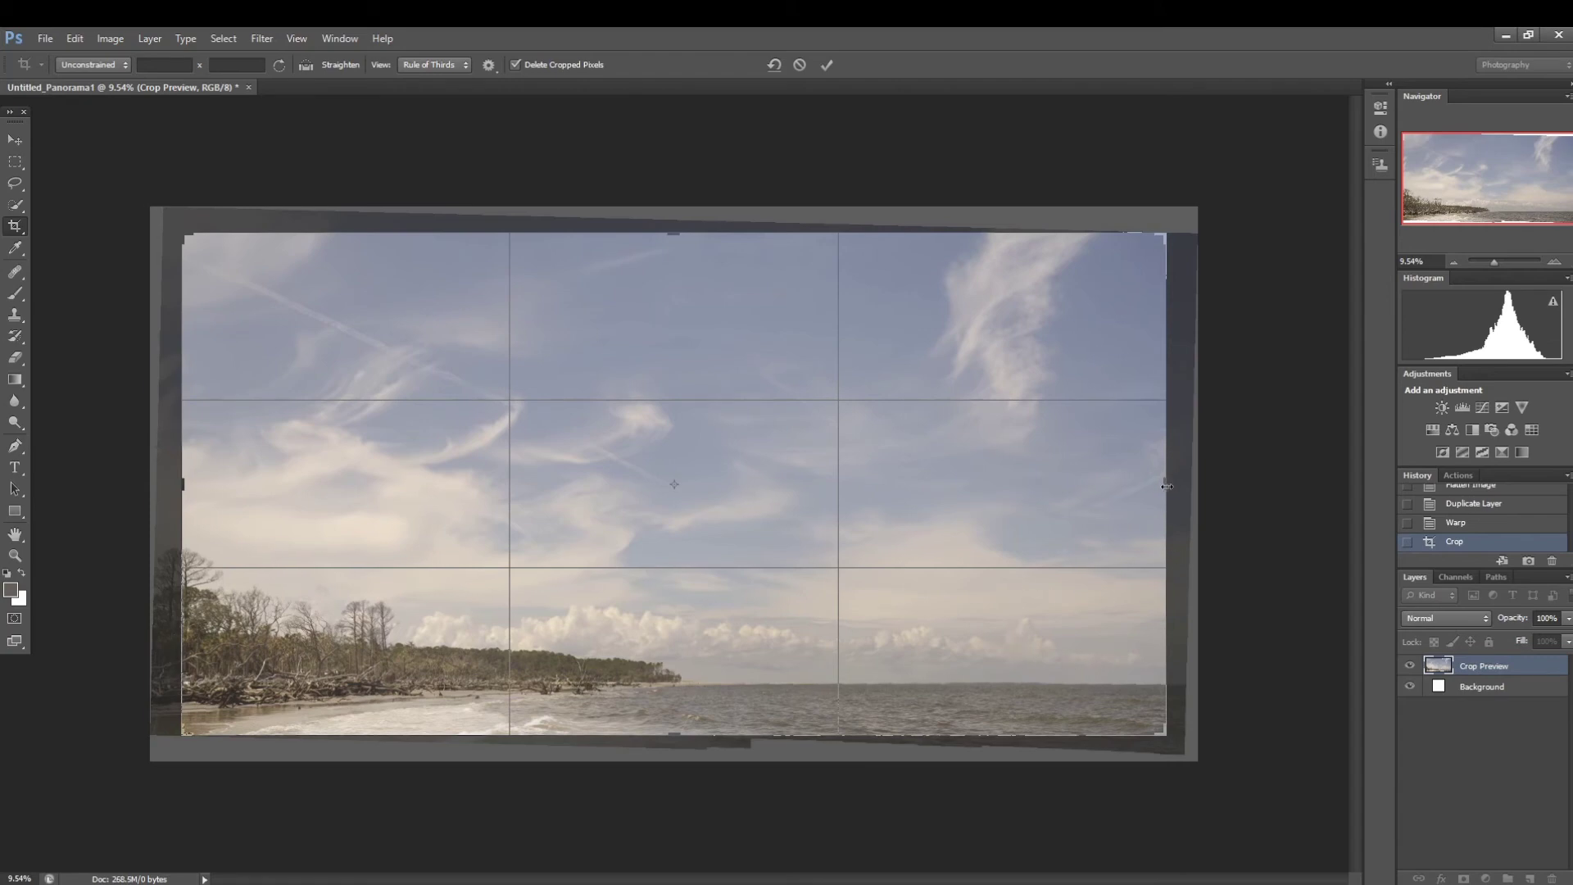
{"action": "left_click_drag", "start_coordinate": [1167, 487], "coordinate": [1175, 490]}
{"action": "left_click_drag", "start_coordinate": [172, 479], "coordinate": [162, 483]}
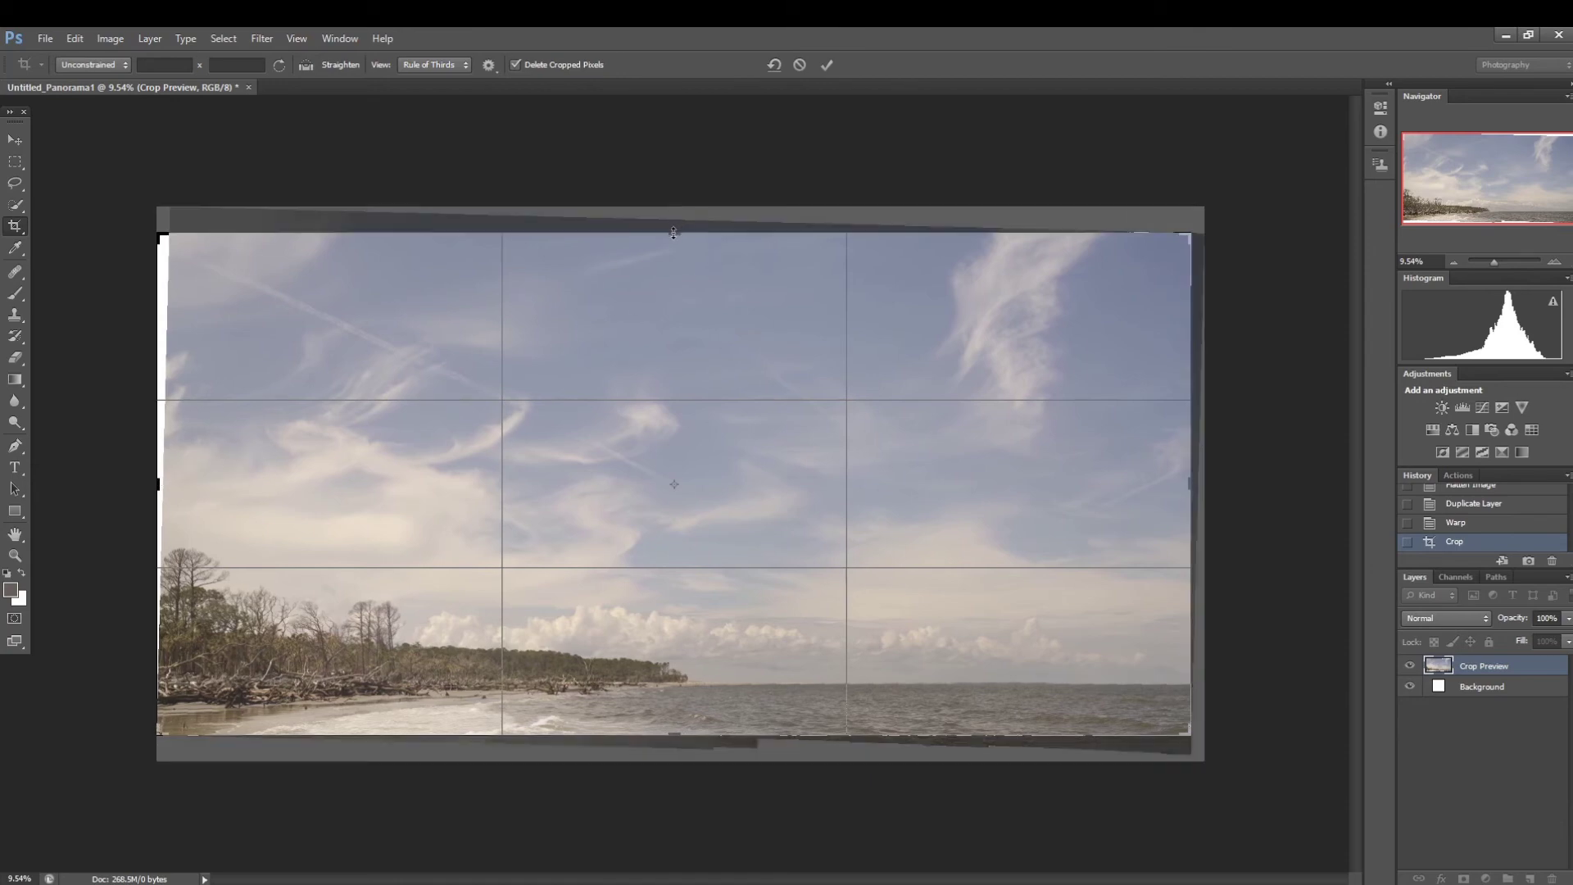
{"action": "left_click_drag", "start_coordinate": [674, 233], "coordinate": [673, 227]}
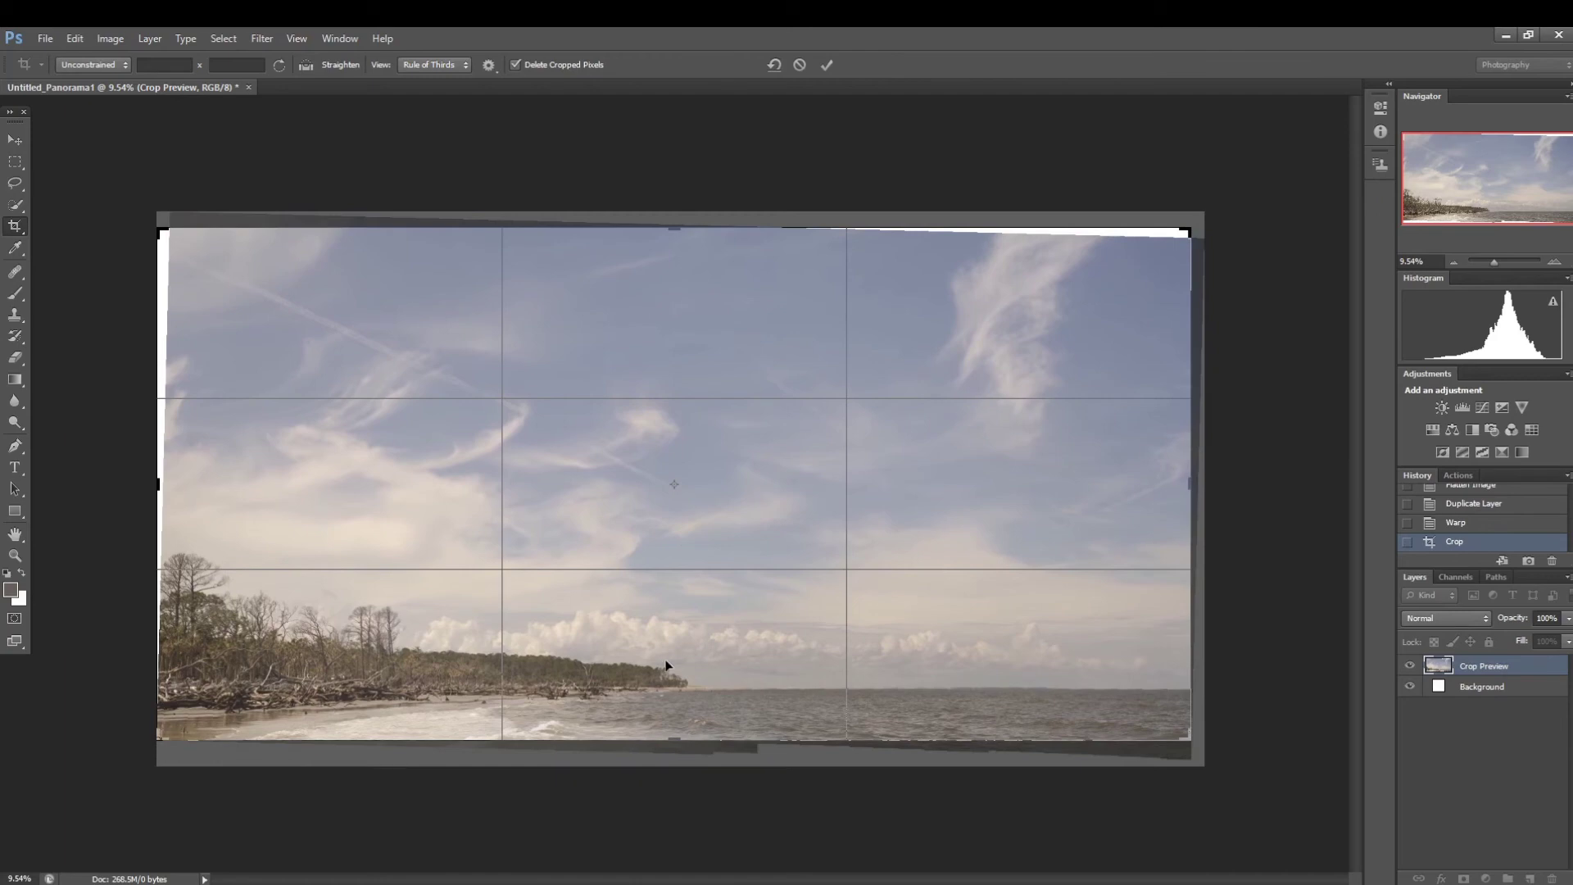
{"action": "key", "text": "Return"}
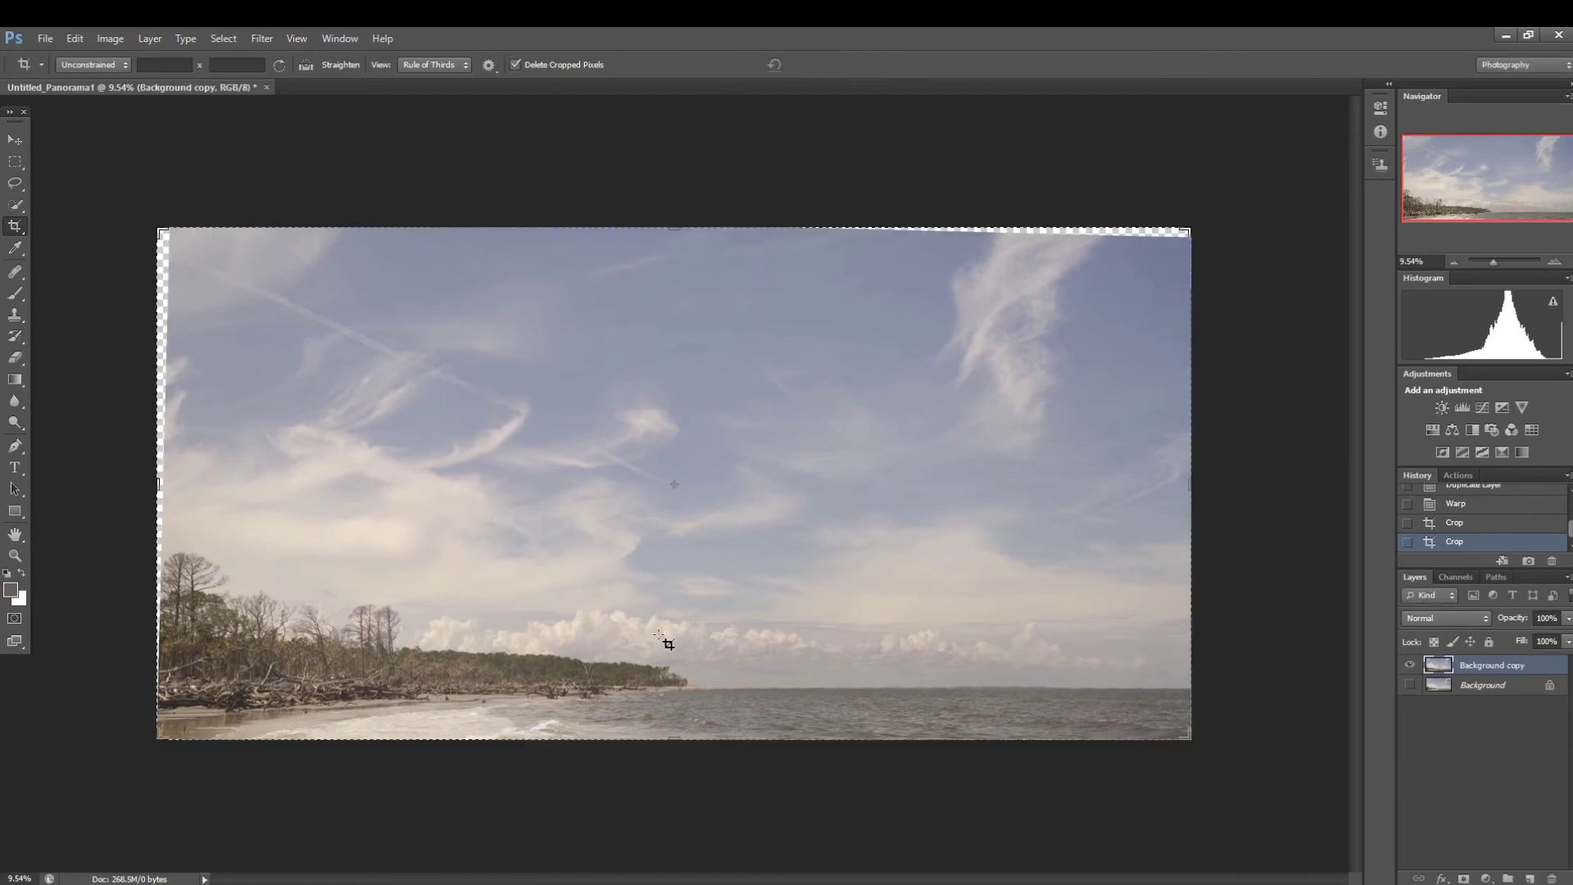
Start a Warp transform on the background copy and pull its two upper corners and upper left edge outward over the transparent gaps.
{"action": "key", "text": "ctrl"}
{"action": "key", "text": "ctrl+0"}
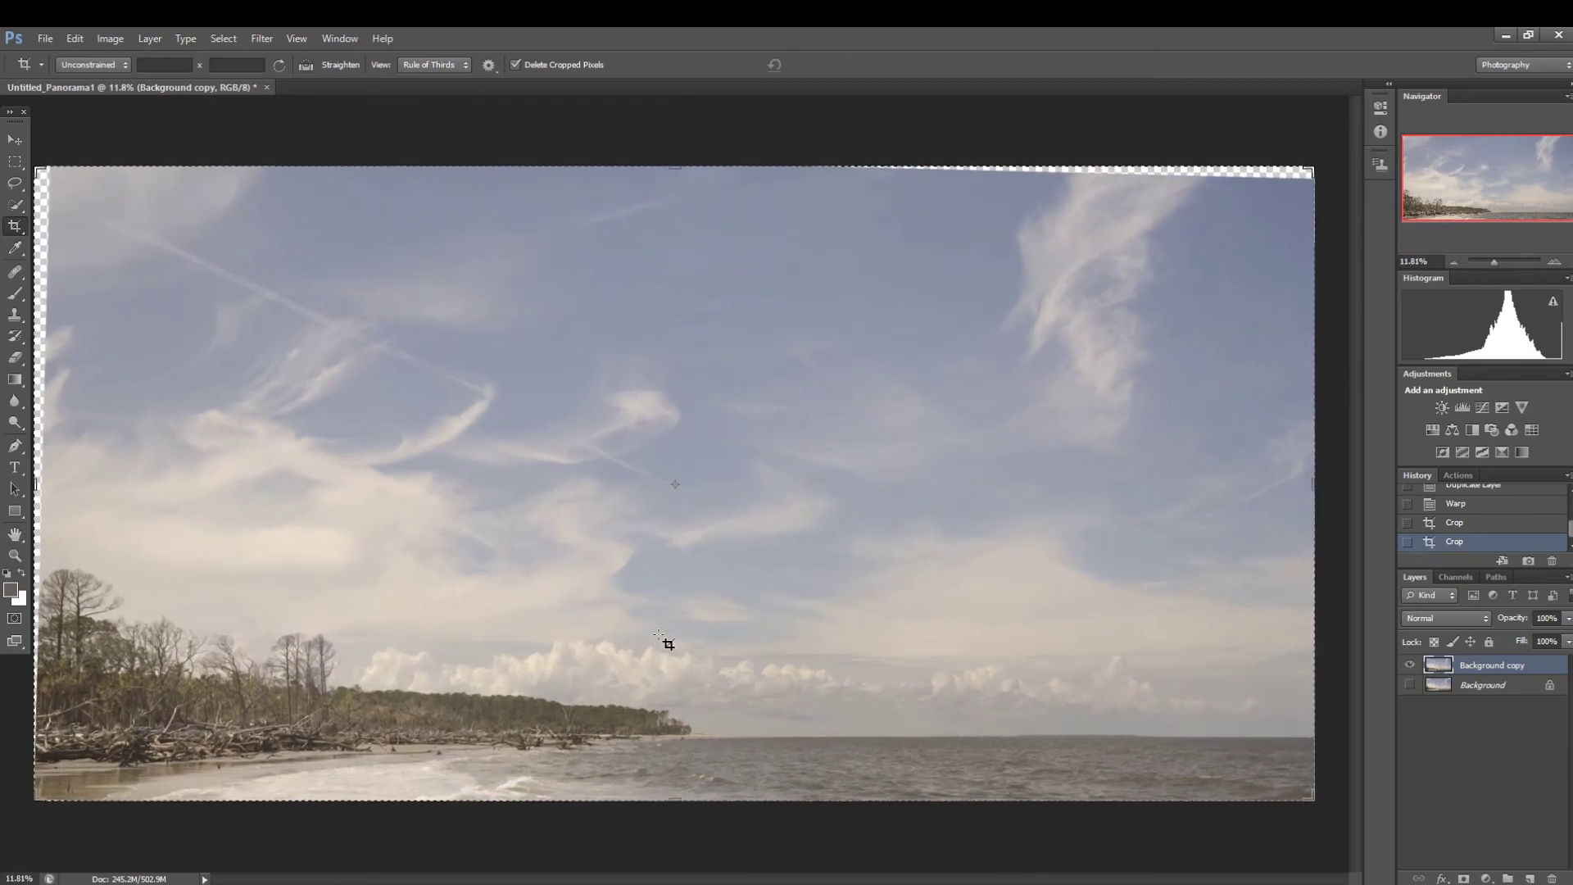
{"action": "left_click", "coordinate": [66, 41]}
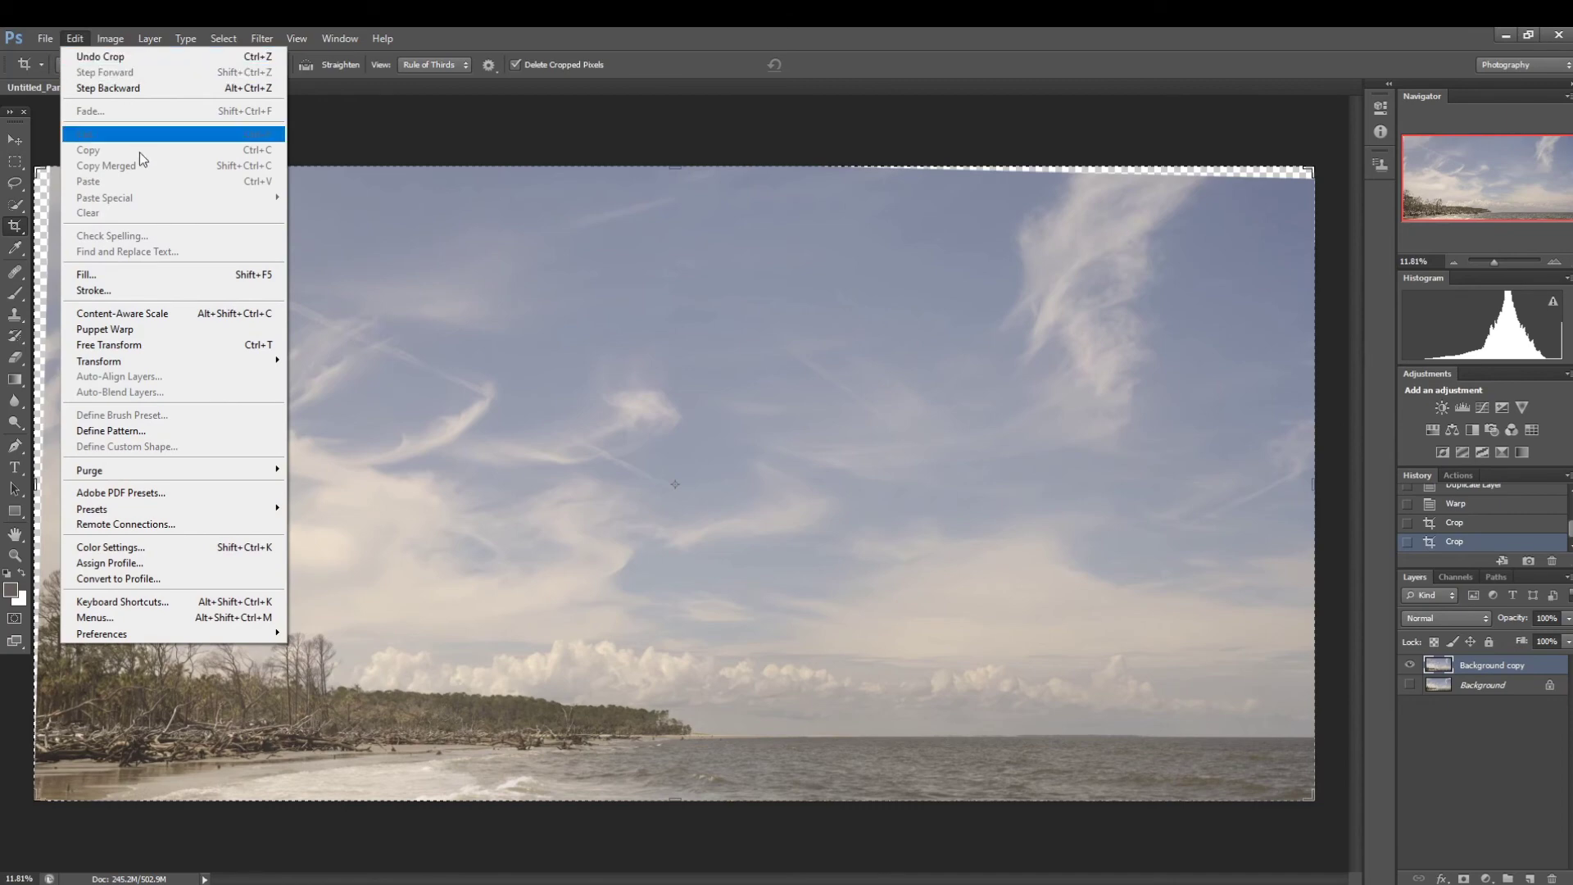
{"action": "mouse_move", "coordinate": [122, 366]}
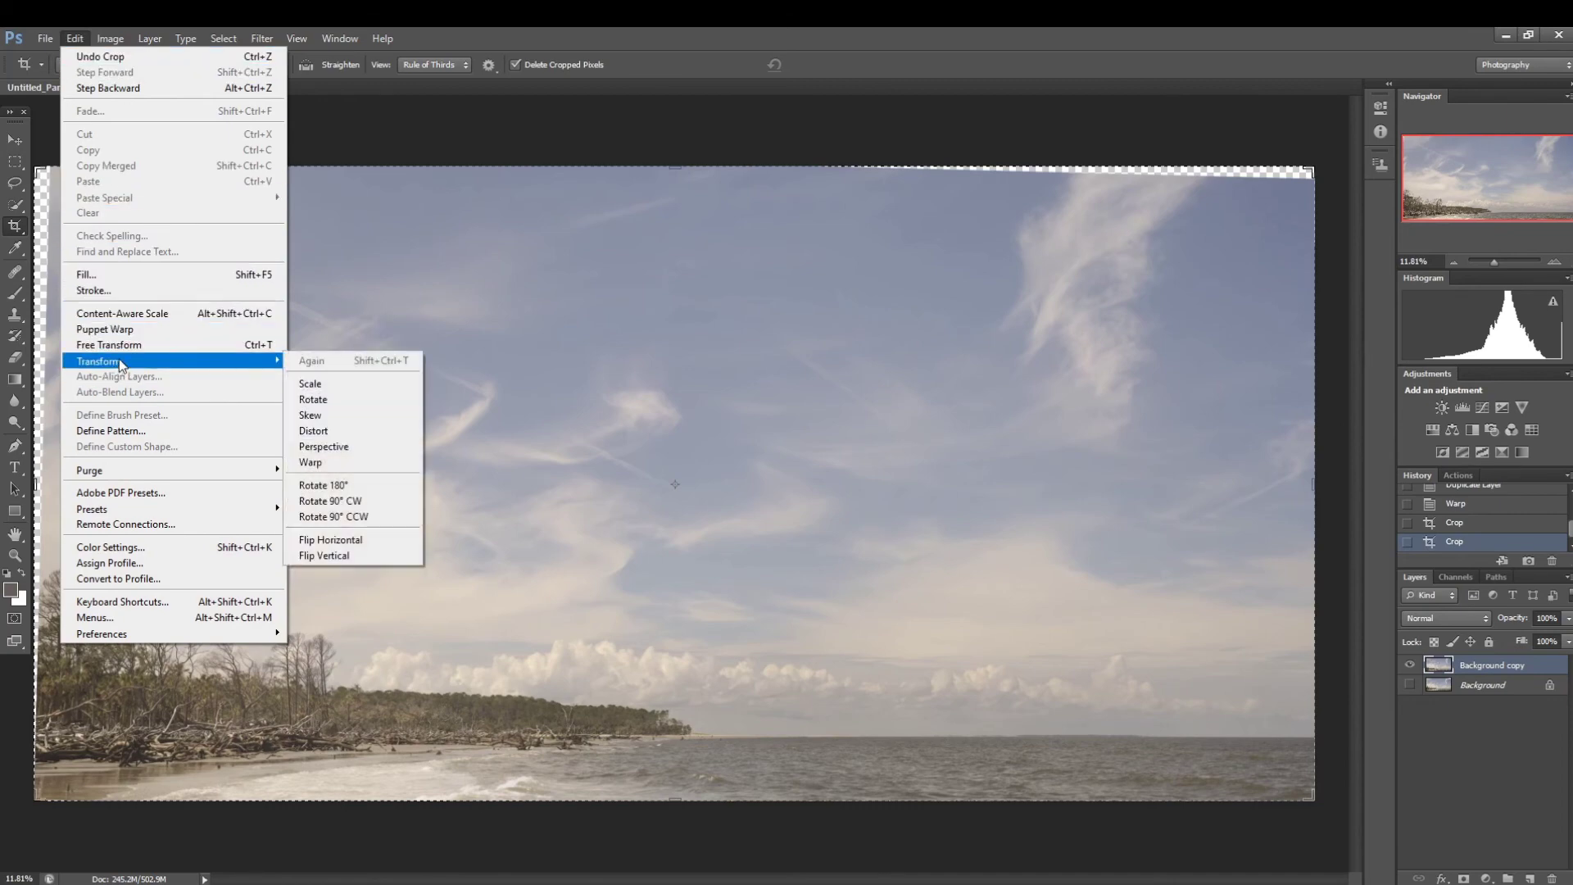
{"action": "left_click", "coordinate": [313, 462]}
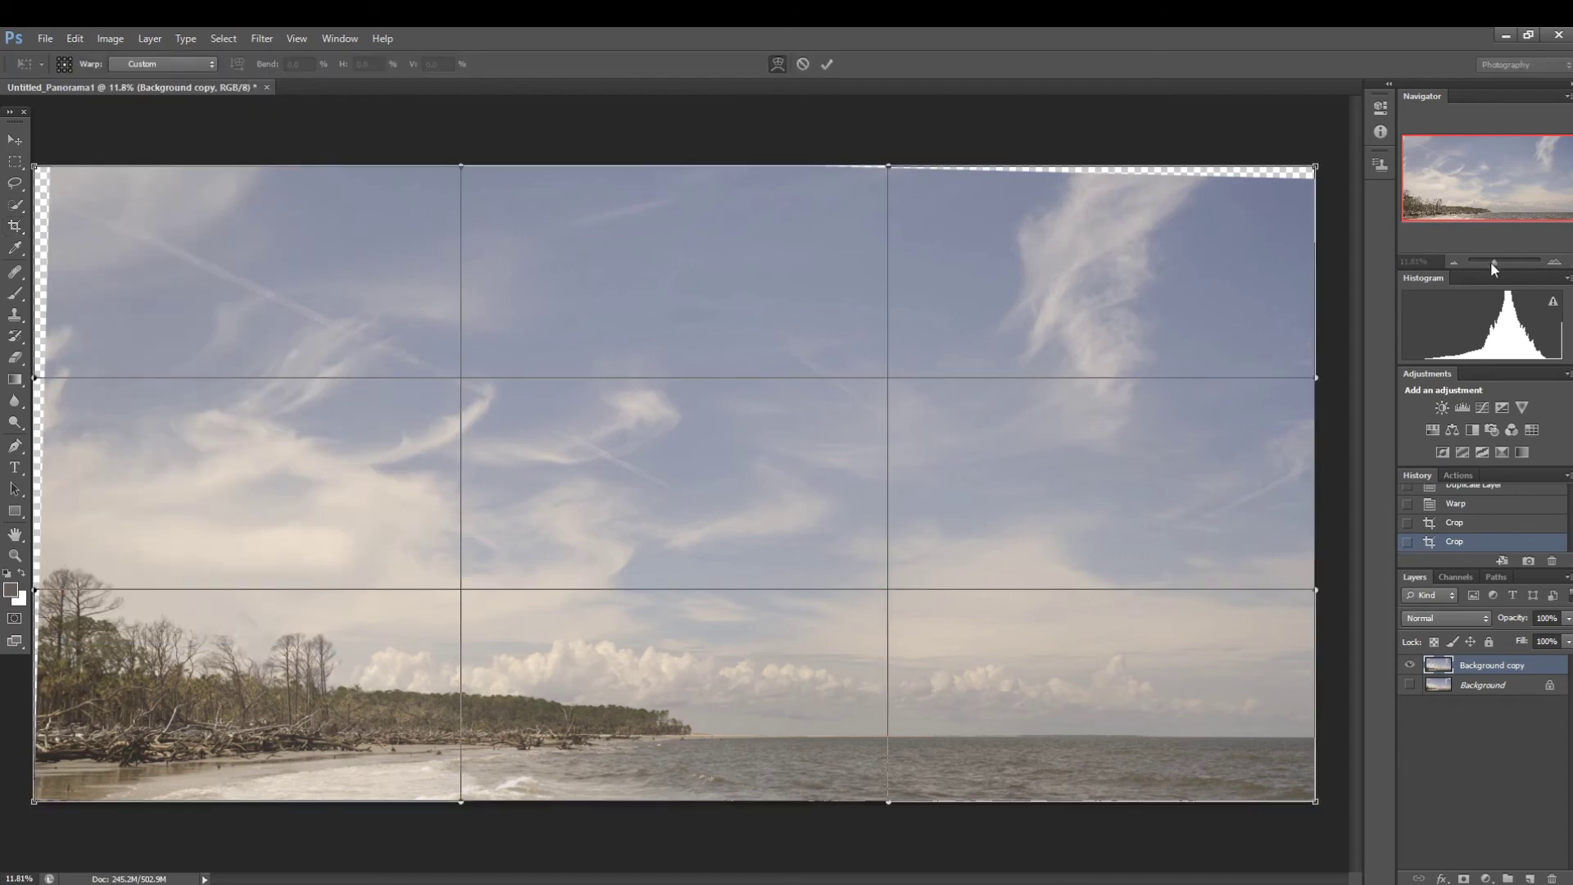
{"action": "left_click_drag", "start_coordinate": [1494, 263], "coordinate": [1492, 263]}
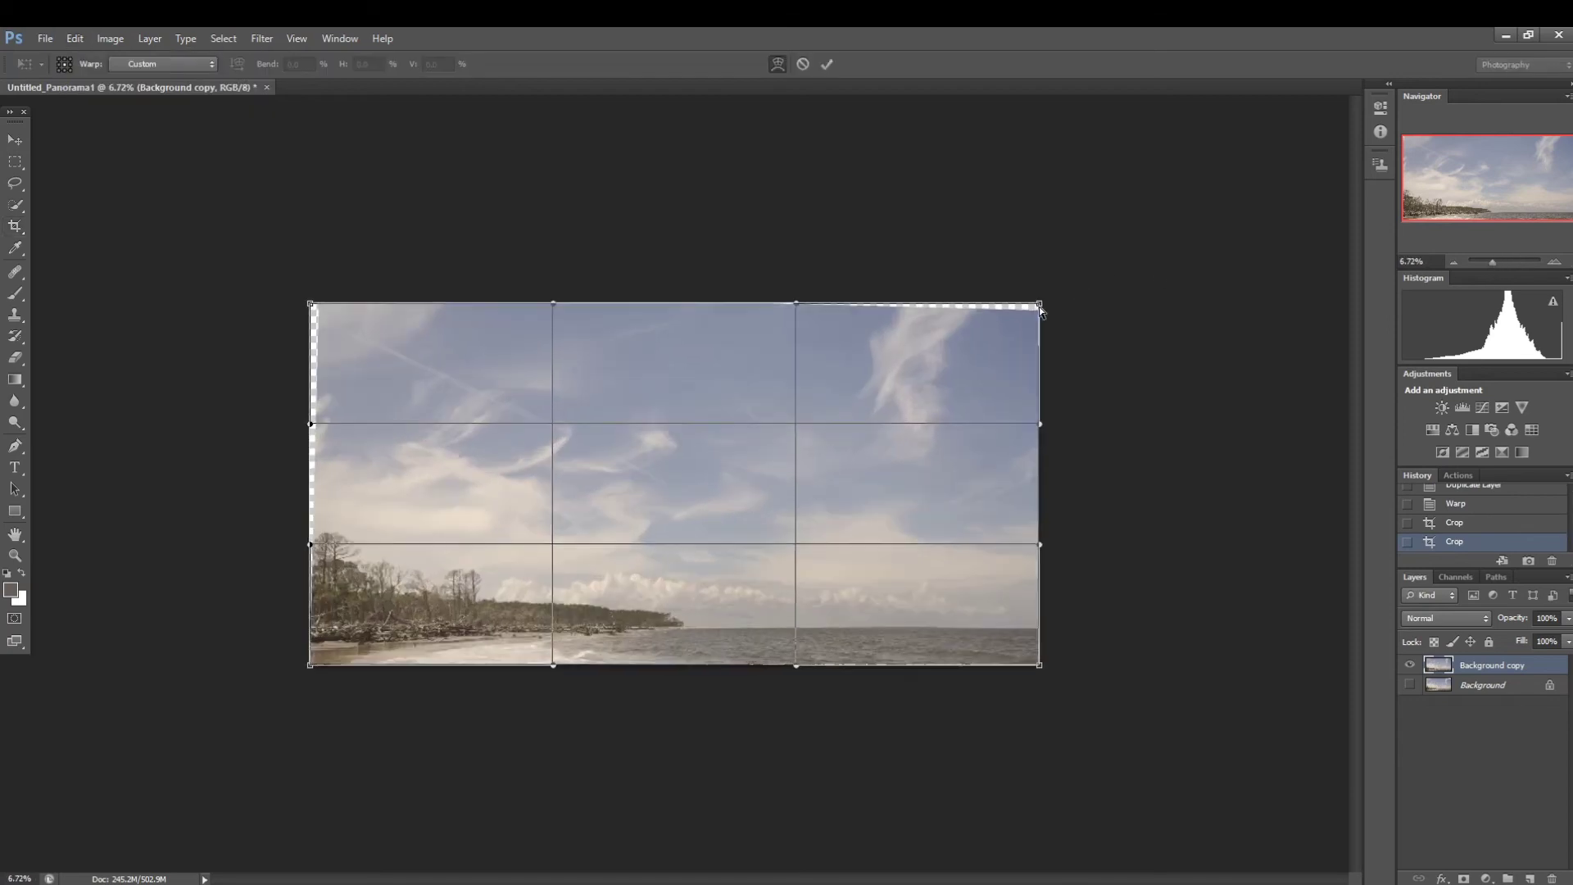
{"action": "left_click_drag", "start_coordinate": [1040, 303], "coordinate": [1040, 294]}
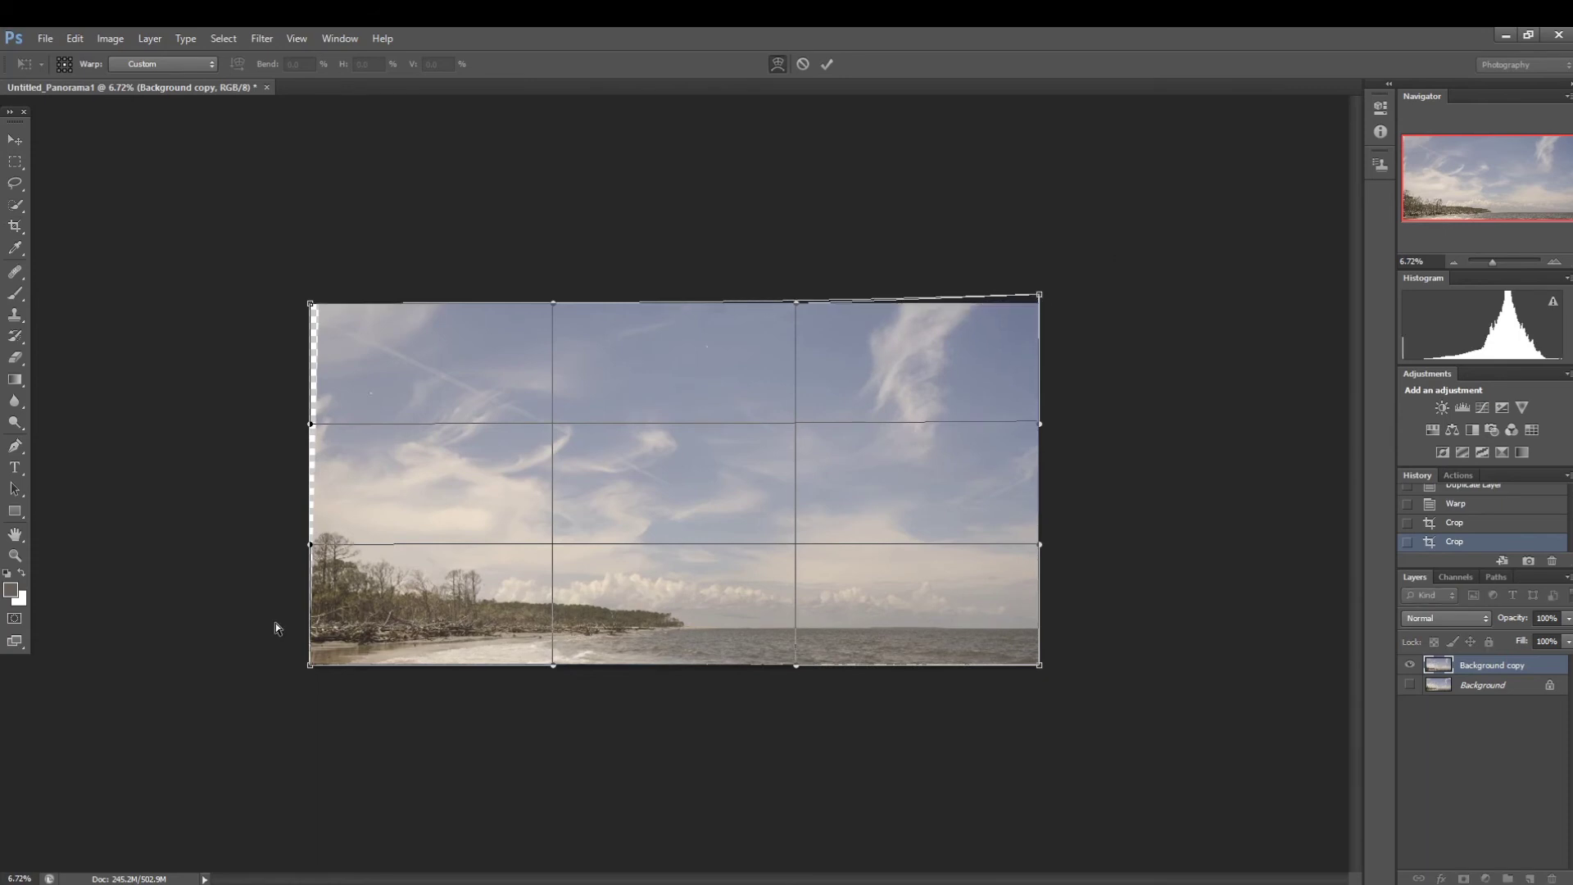
{"action": "left_click_drag", "start_coordinate": [309, 305], "coordinate": [300, 301]}
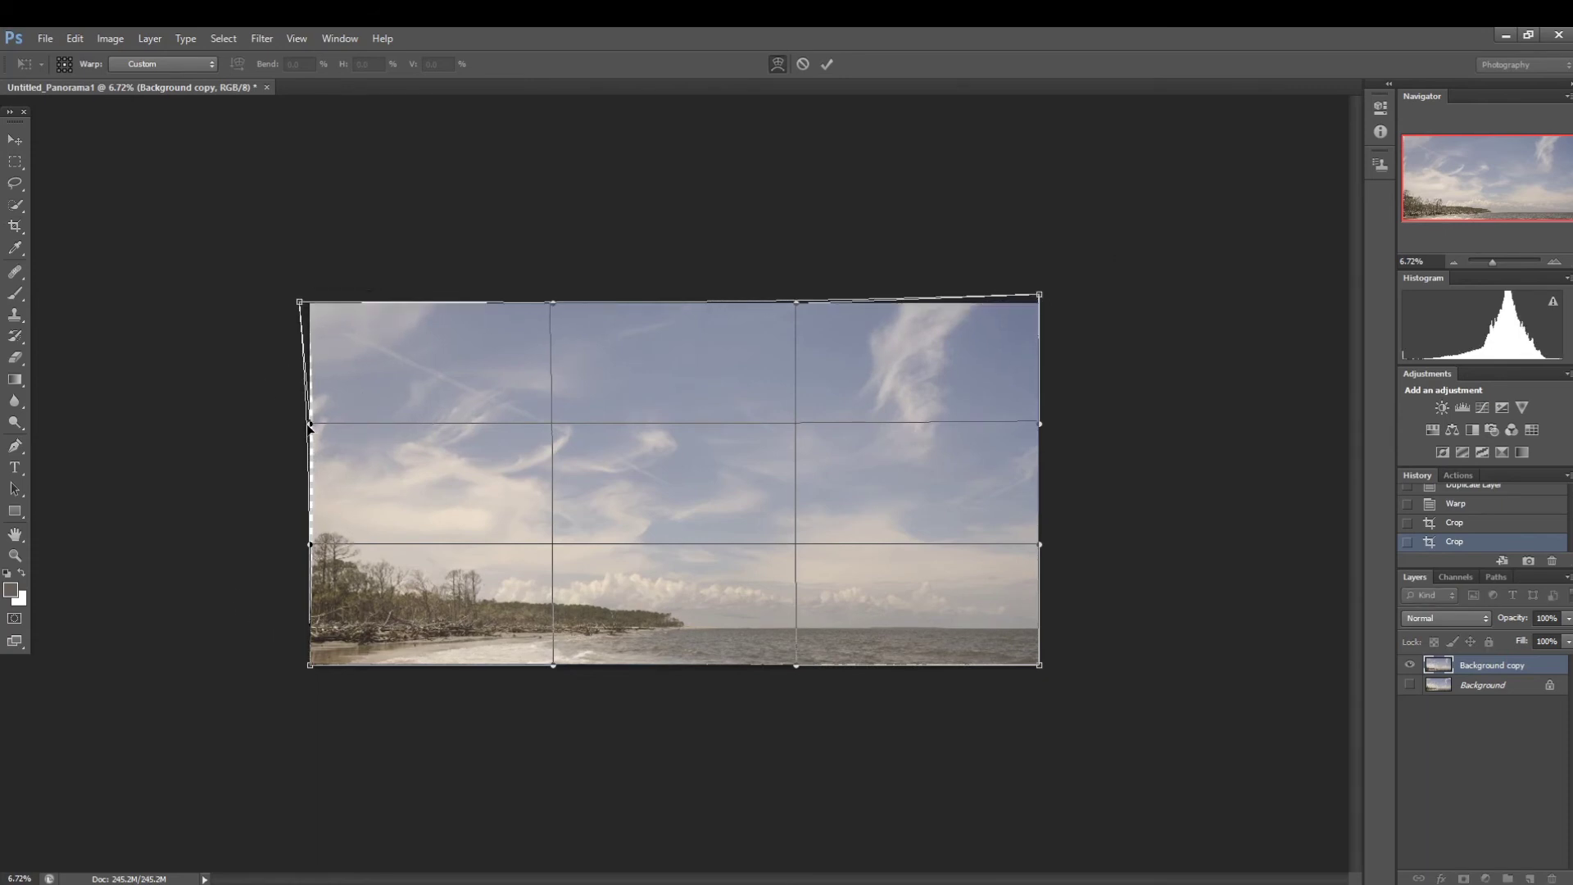
{"action": "left_click_drag", "start_coordinate": [308, 425], "coordinate": [304, 425]}
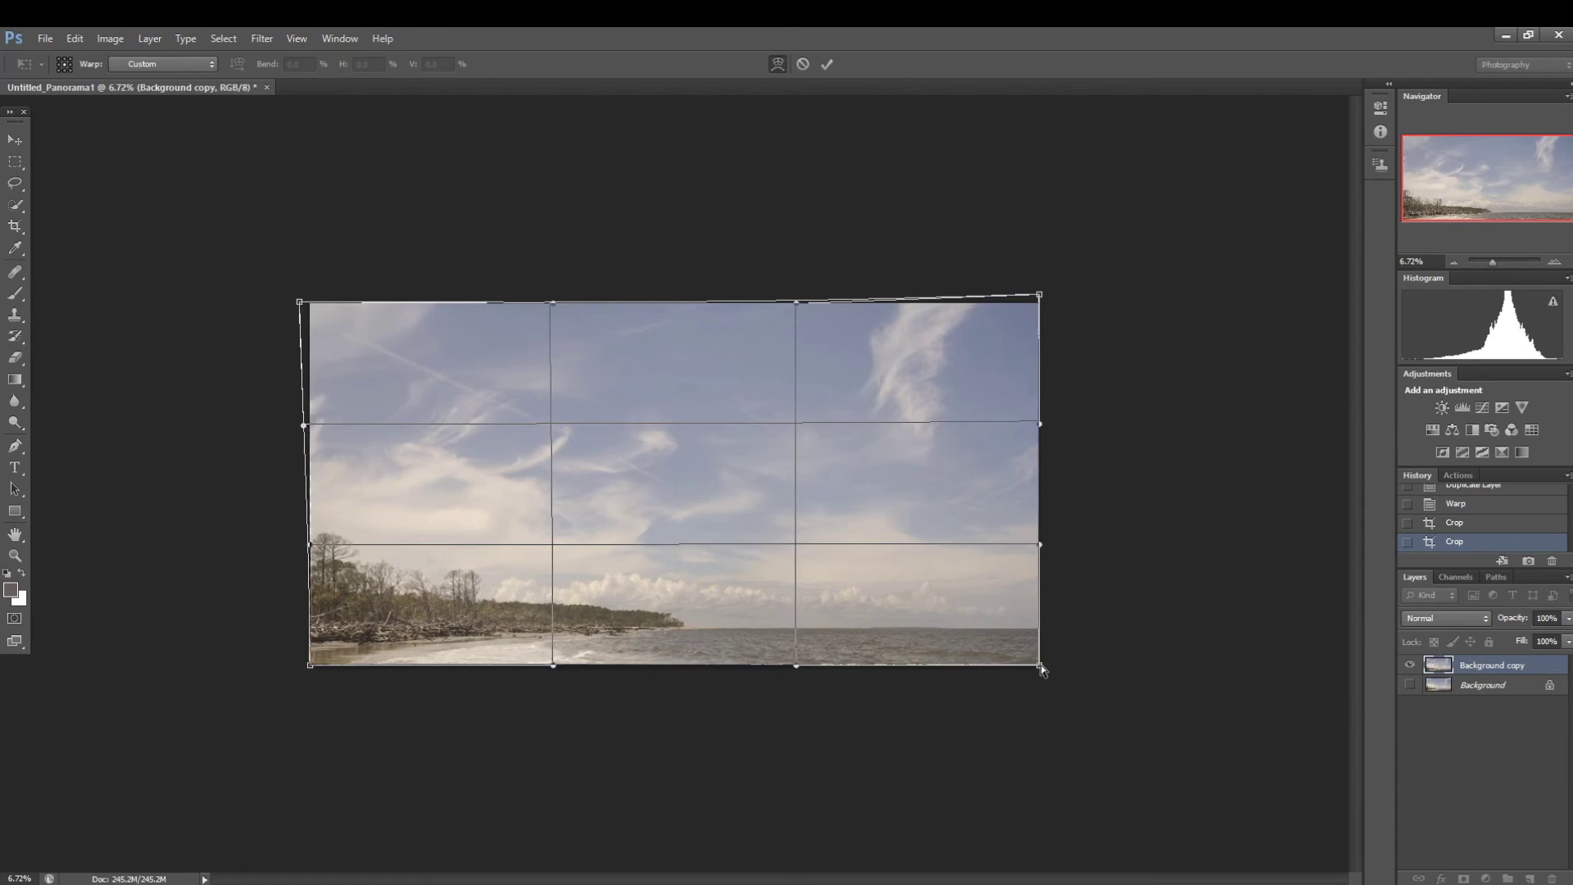
Pull the warp's lower right corner slightly outward and bend the right half of the sea horizon slightly downward.
{"action": "left_click_drag", "start_coordinate": [1040, 667], "coordinate": [1041, 669]}
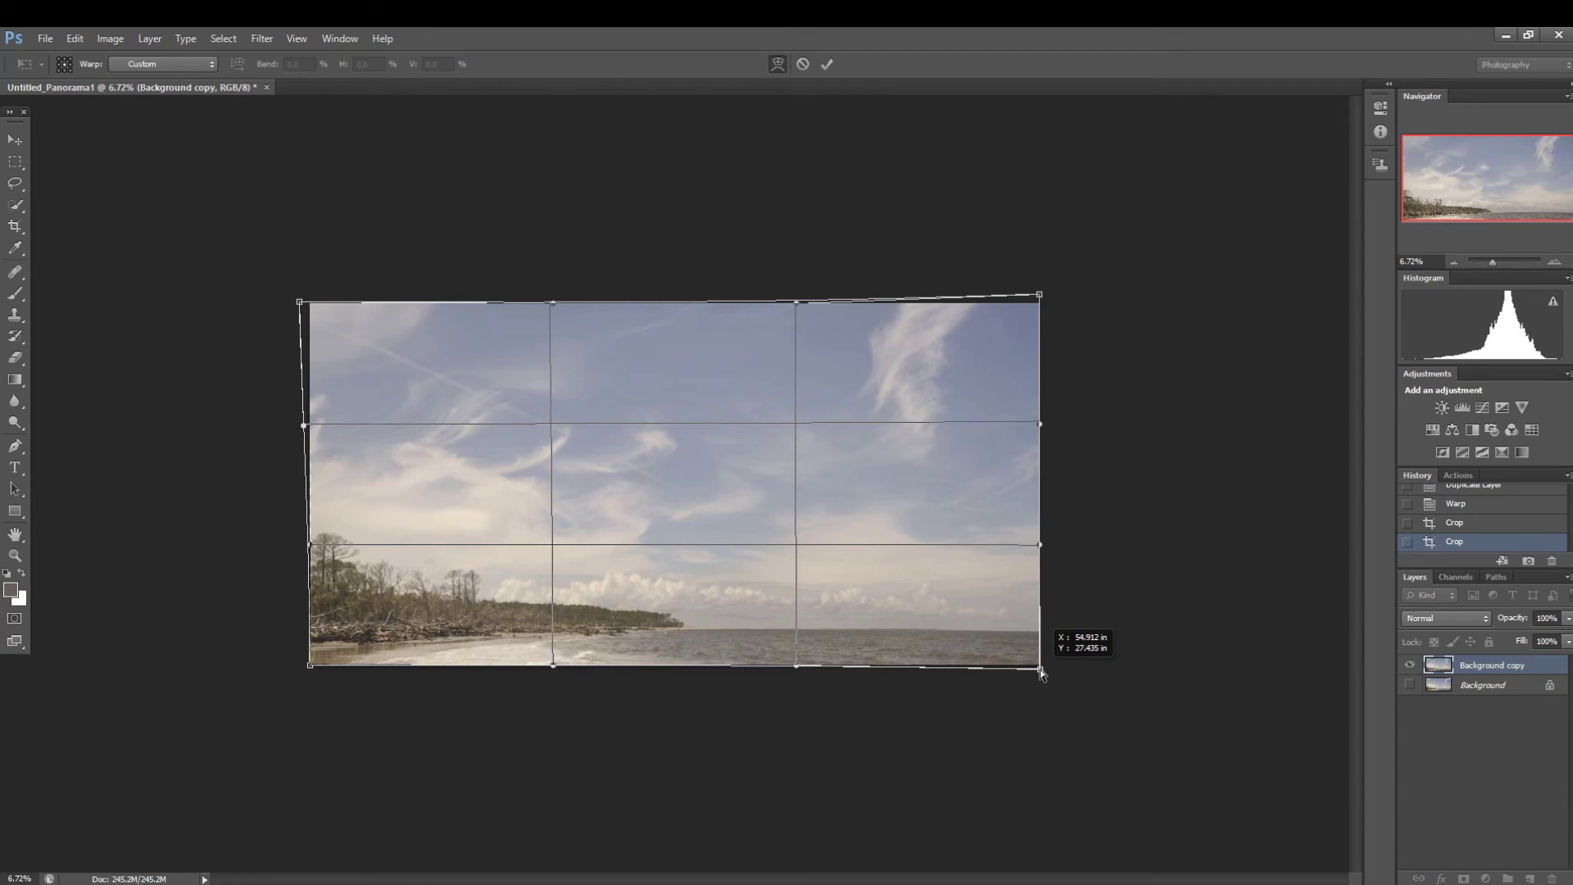
{"action": "left_click_drag", "start_coordinate": [1039, 668], "coordinate": [1039, 667]}
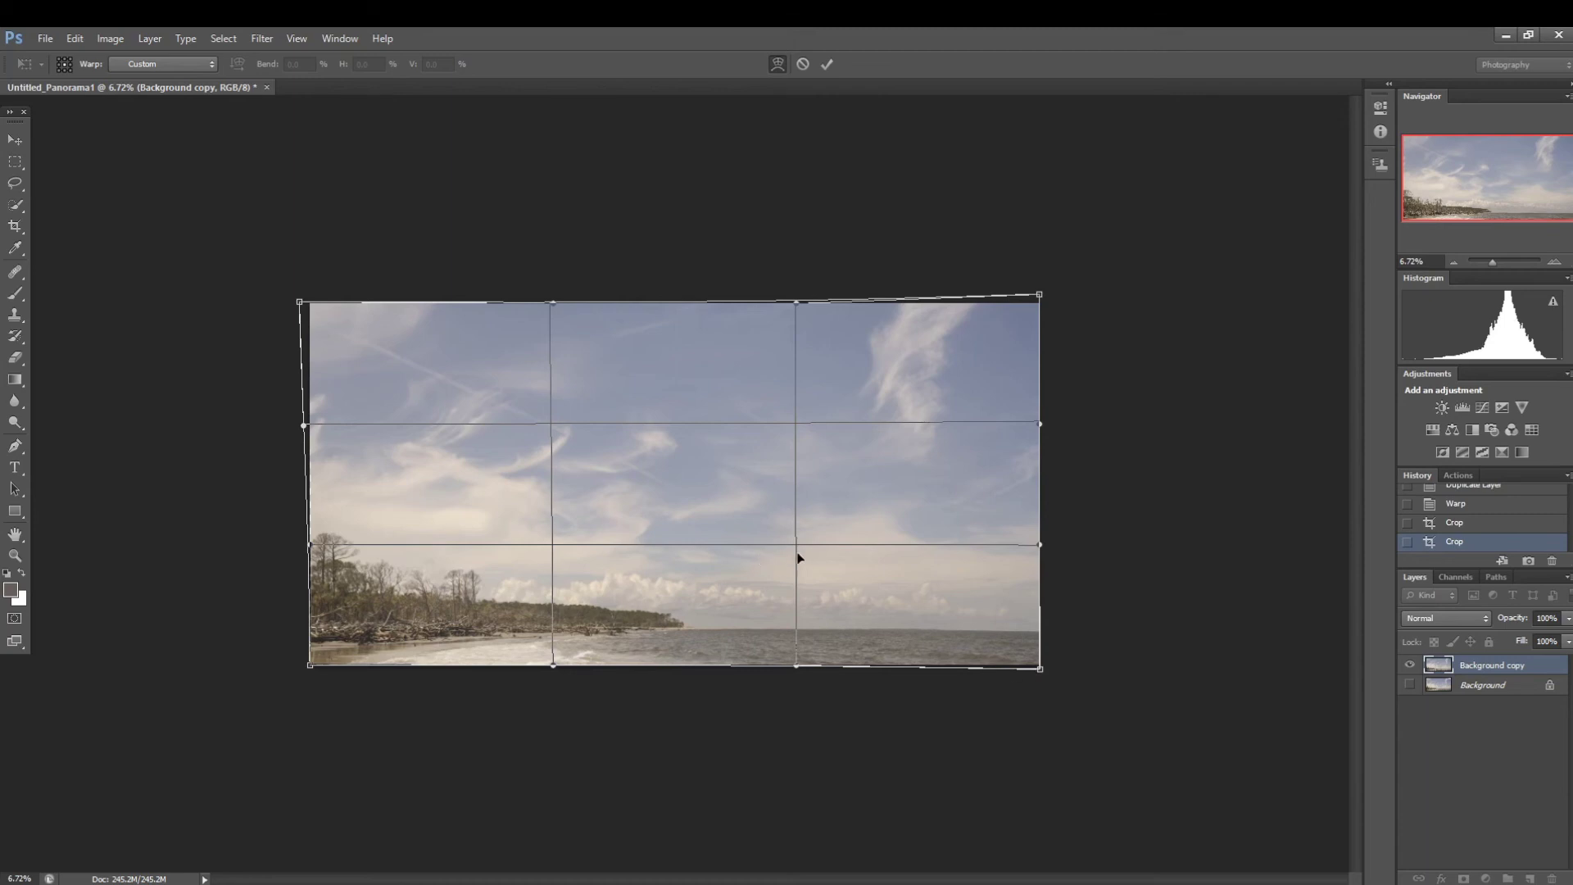
{"action": "left_click_drag", "start_coordinate": [796, 549], "coordinate": [796, 554]}
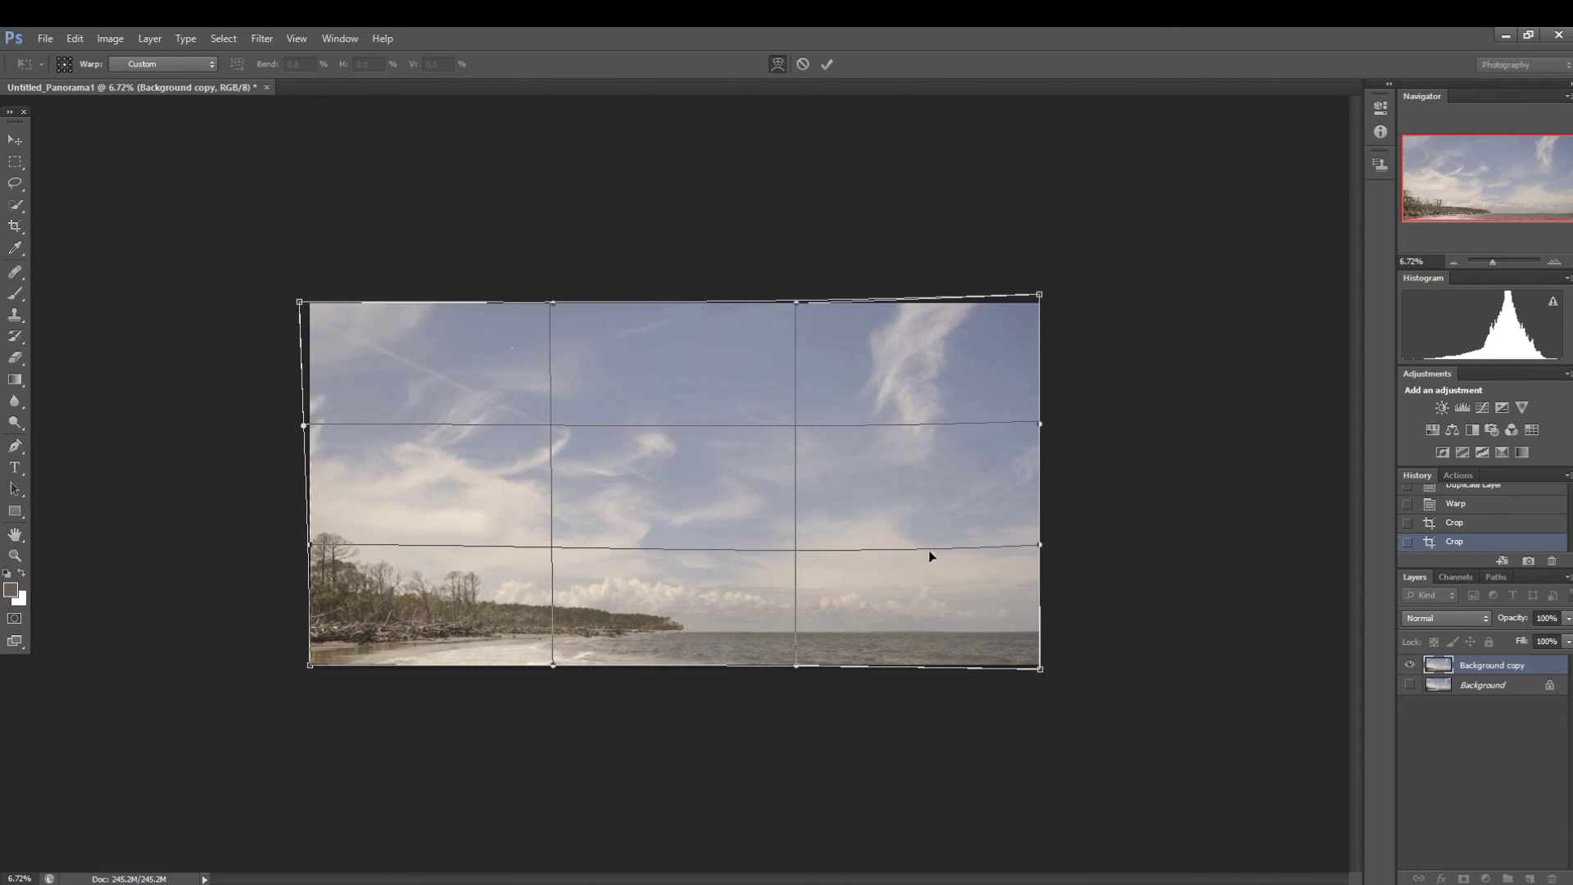
{"action": "left_click_drag", "start_coordinate": [930, 552], "coordinate": [930, 554]}
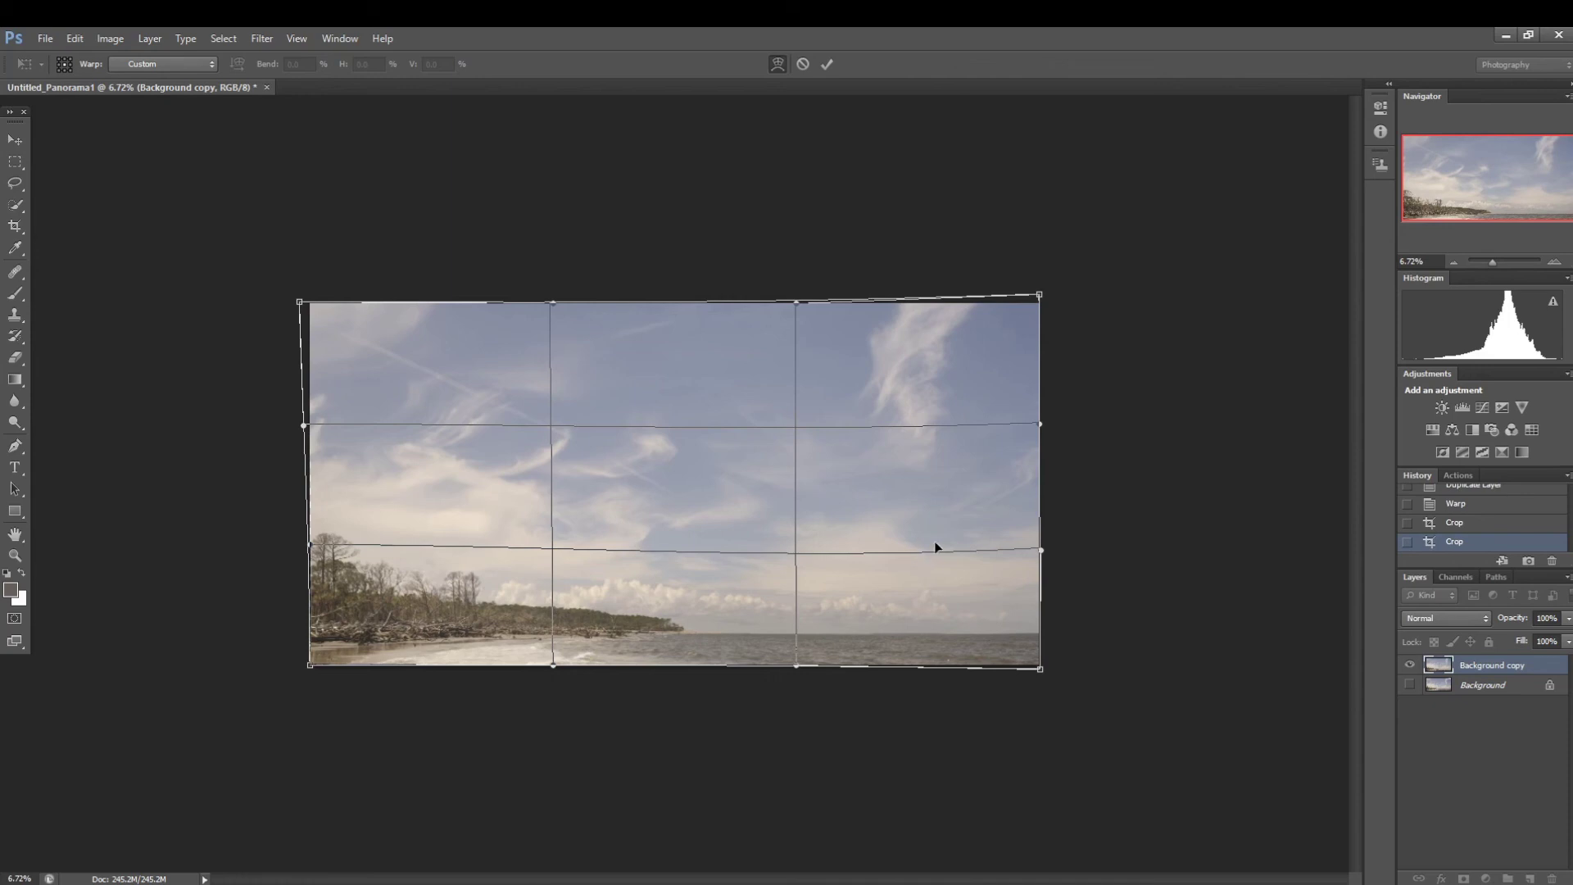
Apply the warp and crop the panorama to the current canvas bounds.
{"action": "key", "text": "c"}
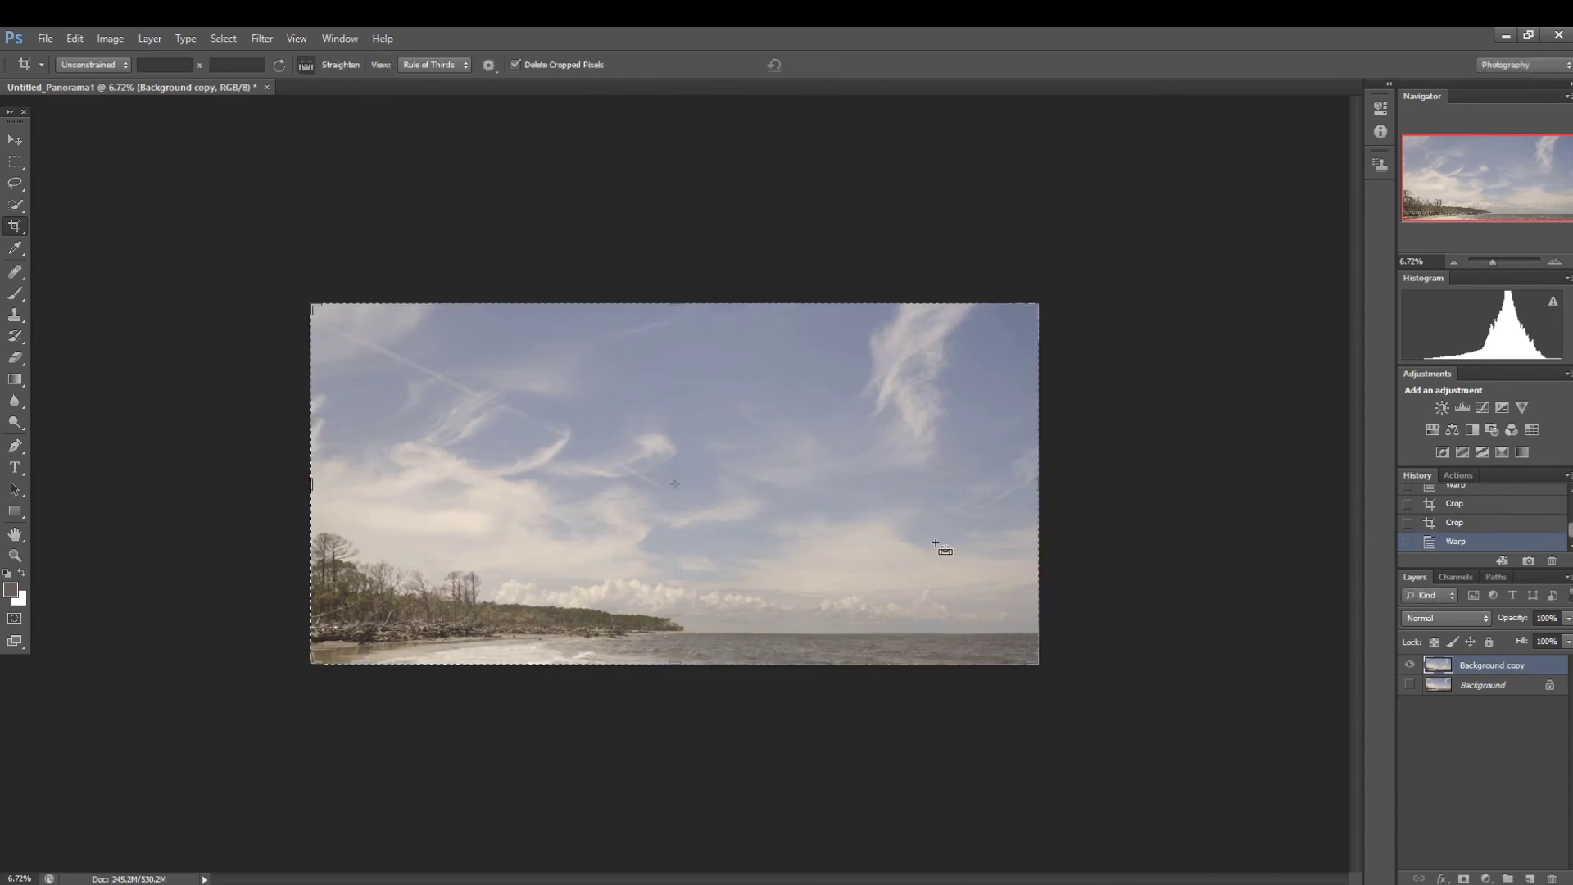
{"action": "key", "text": "ctrl+0"}
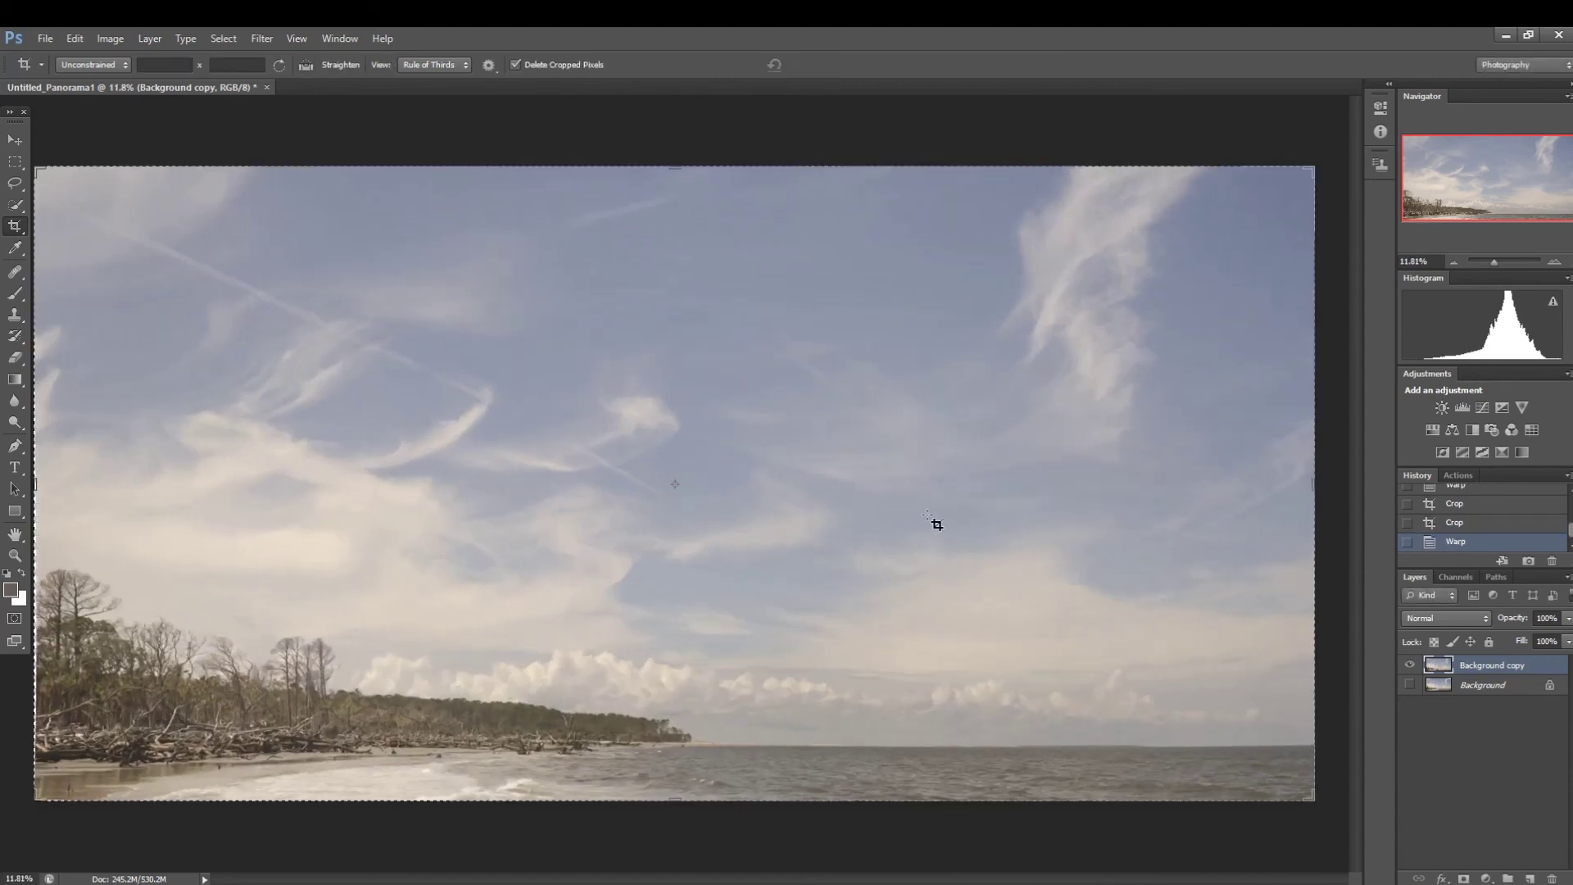
{"action": "key", "text": "Return"}
Add a Levels adjustment layer above the background copy and adjust its input levels to strengthen the contrast.
{"action": "left_click", "coordinate": [1463, 408]}
{"action": "left_click_drag", "start_coordinate": [1279, 268], "coordinate": [1335, 267]}
{"action": "left_click_drag", "start_coordinate": [1215, 267], "coordinate": [1225, 269]}
{"action": "left_click", "coordinate": [1334, 97]}
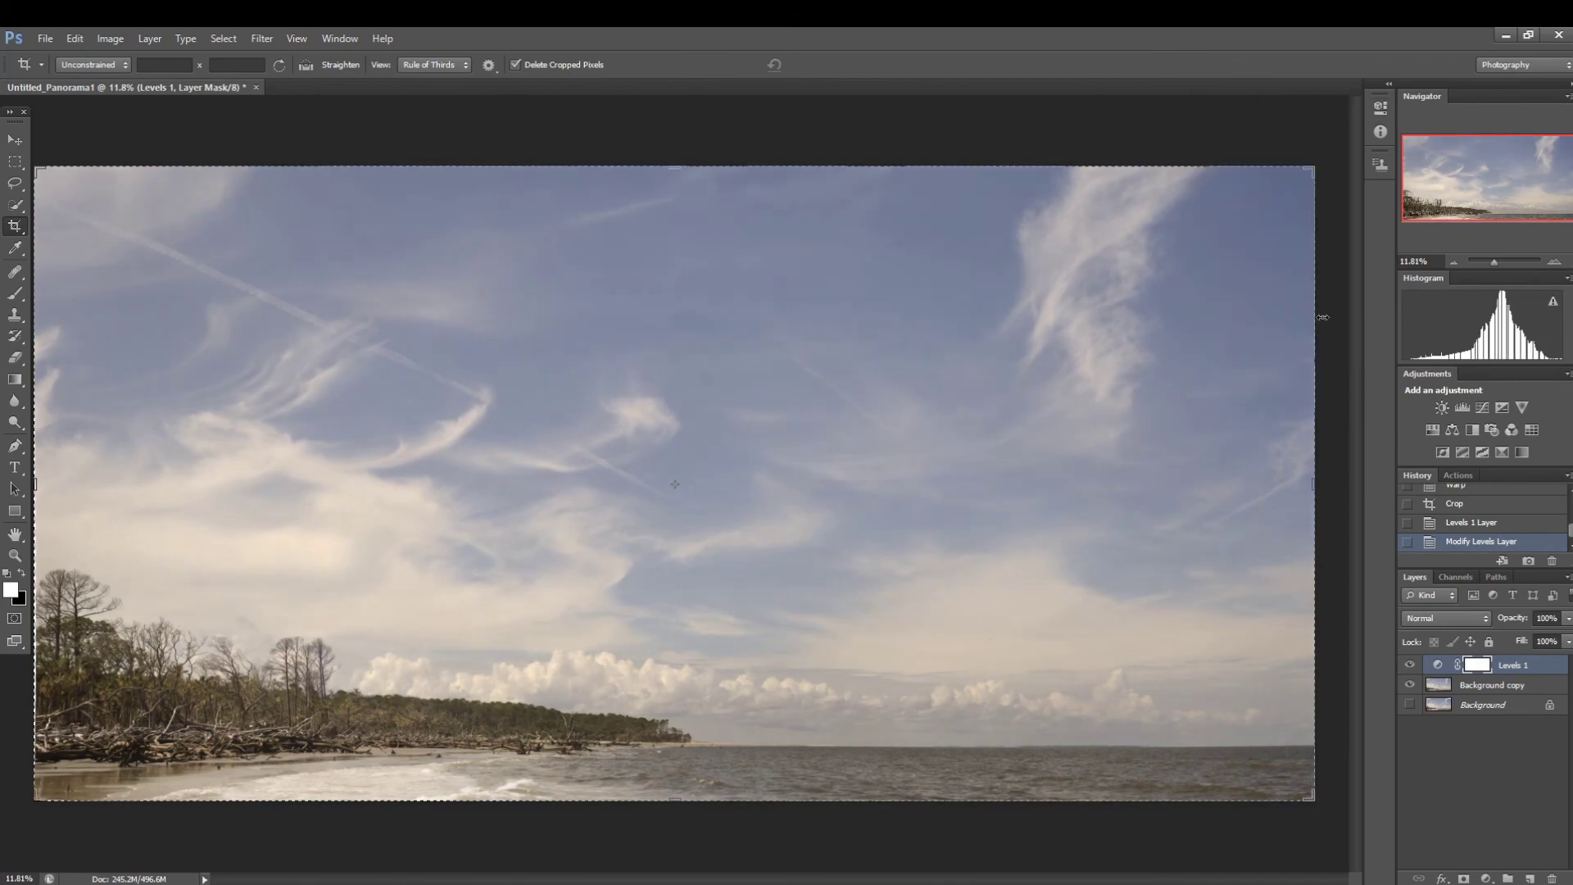